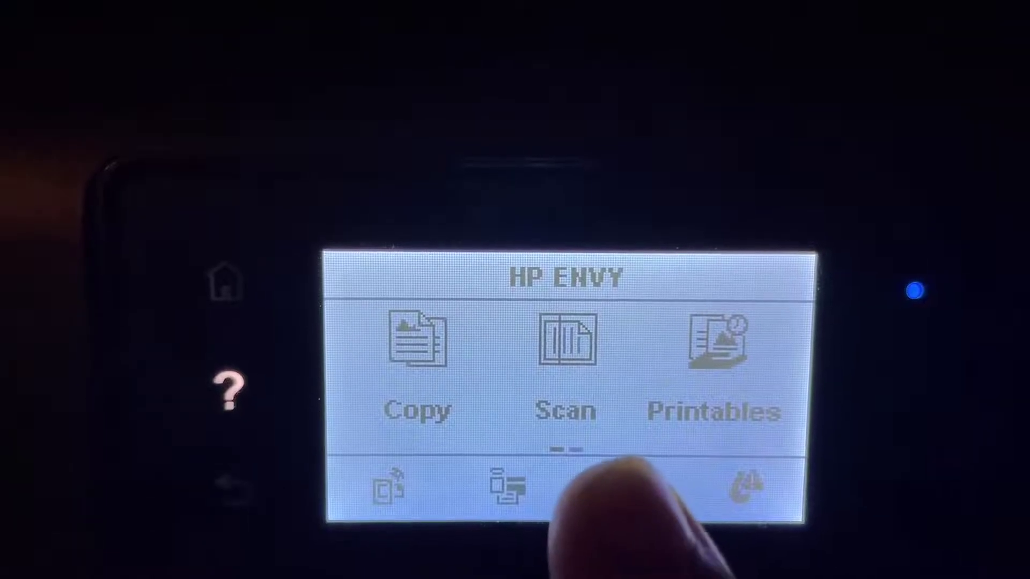
{"action": "left_click", "coordinate": [625, 486]}
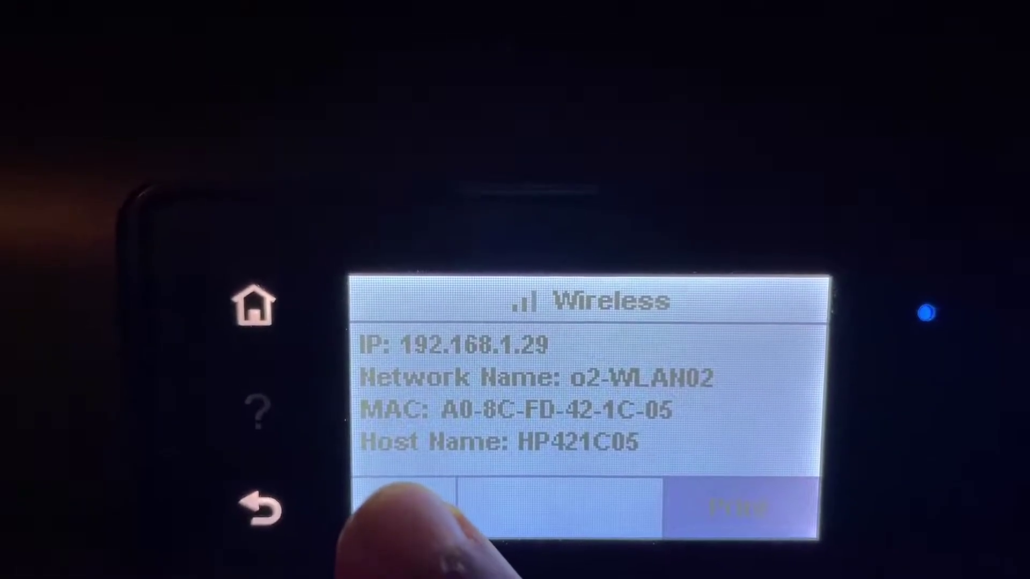
{"action": "left_click", "coordinate": [402, 502]}
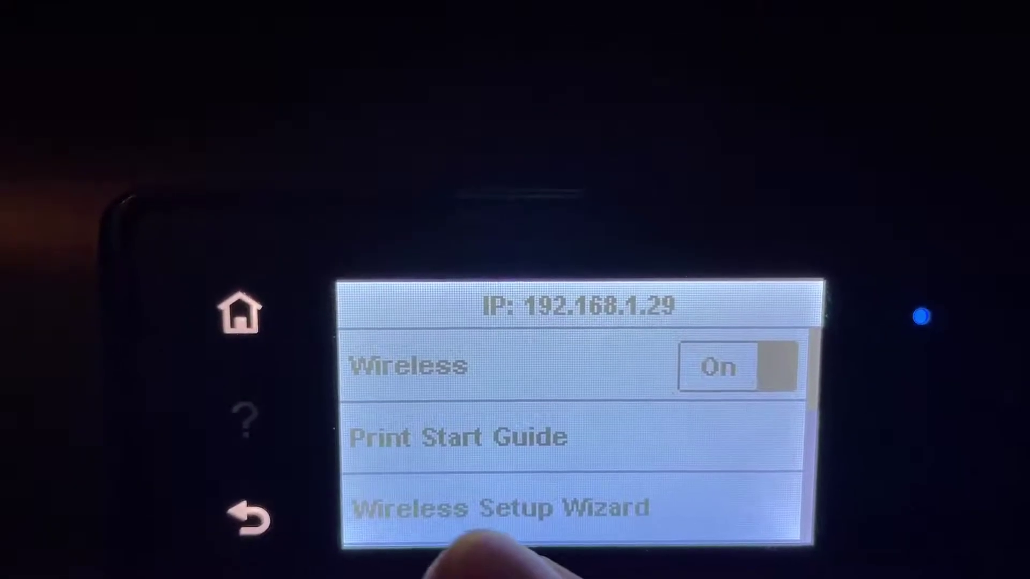
{"action": "left_click", "coordinate": [504, 509]}
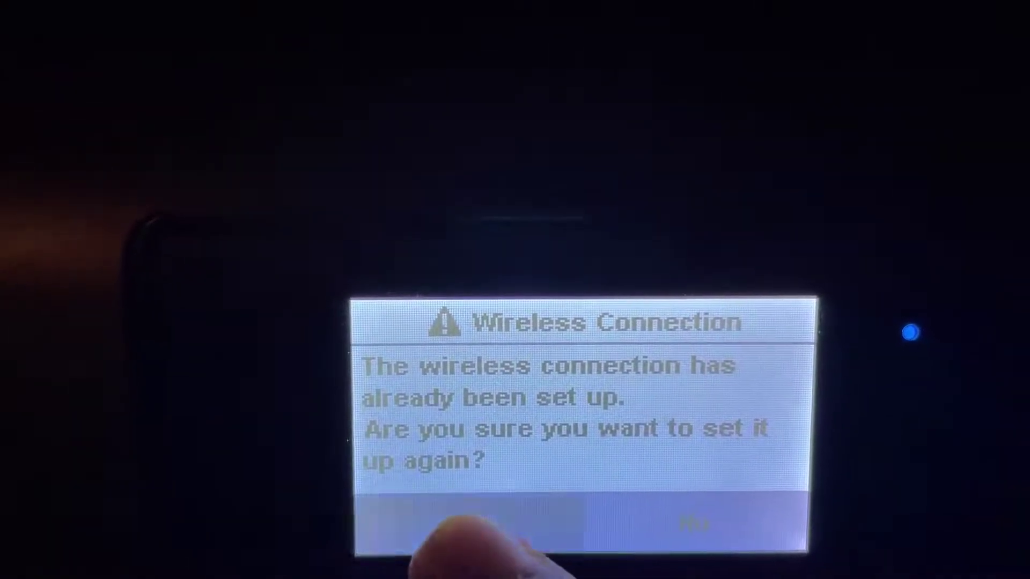
{"action": "left_click", "coordinate": [464, 523]}
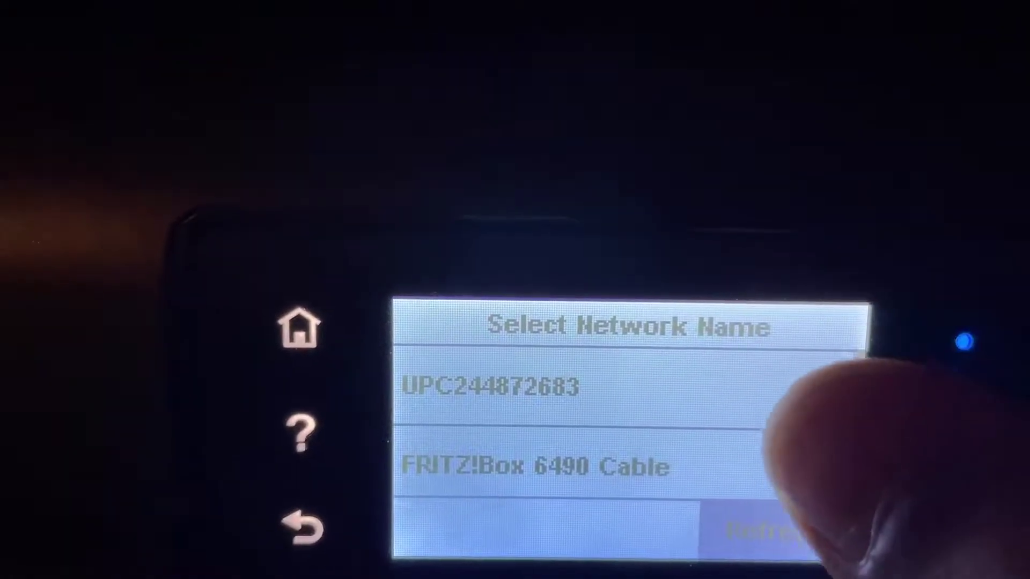
{"action": "left_click_drag", "start_coordinate": [762, 461], "coordinate": [735, 242]}
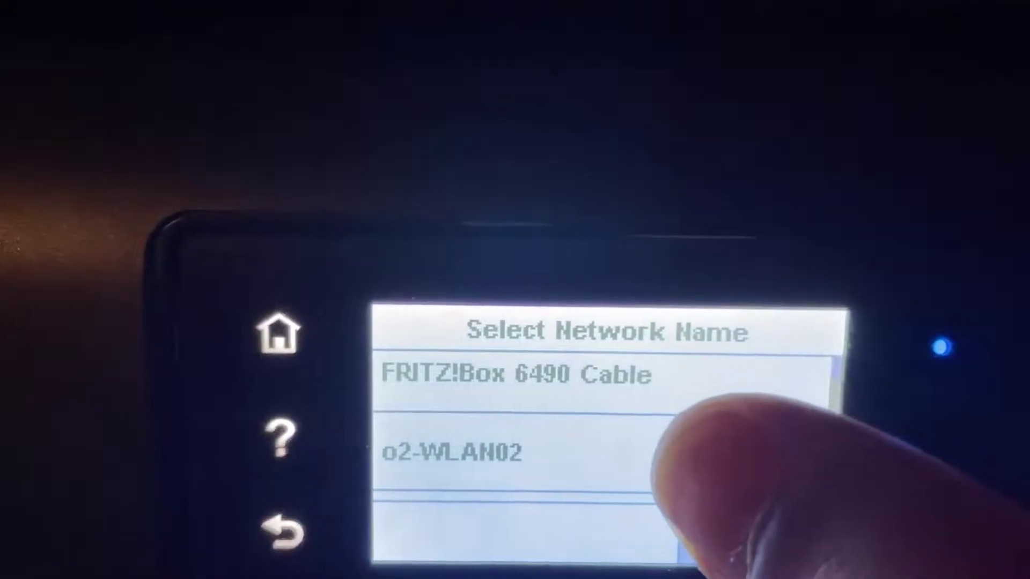
{"action": "left_click", "coordinate": [692, 454]}
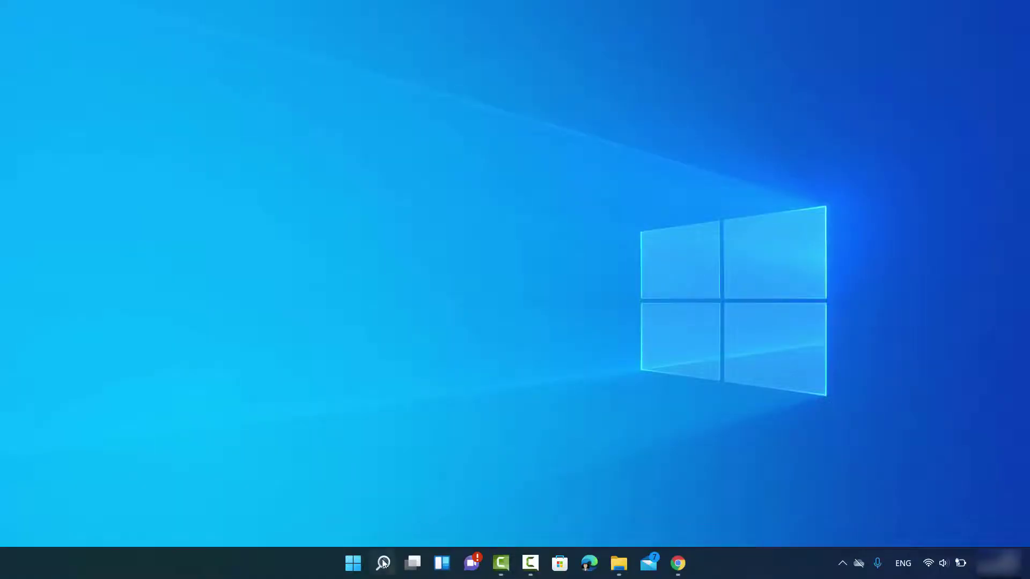
Step: Search Windows for the printer settings and open the Printers & scanners page
{"action": "left_click", "coordinate": [383, 562]}
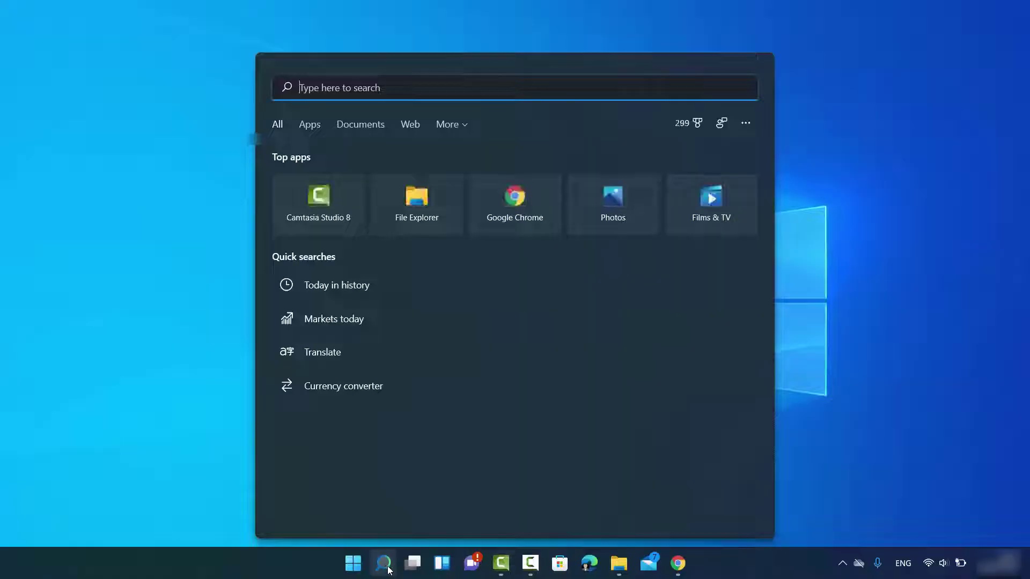
{"action": "type", "text": "priner"}
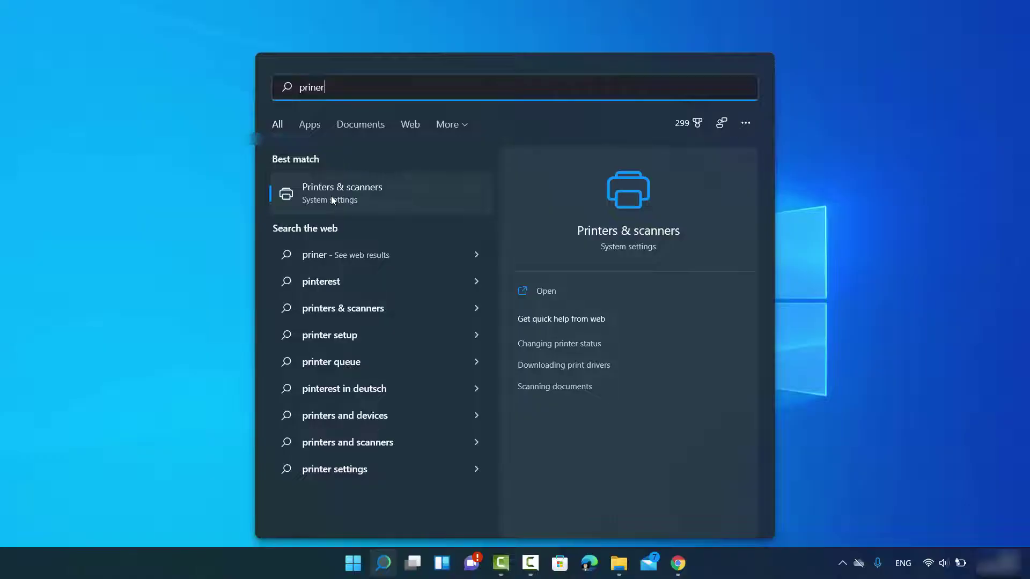
{"action": "left_click", "coordinate": [332, 196]}
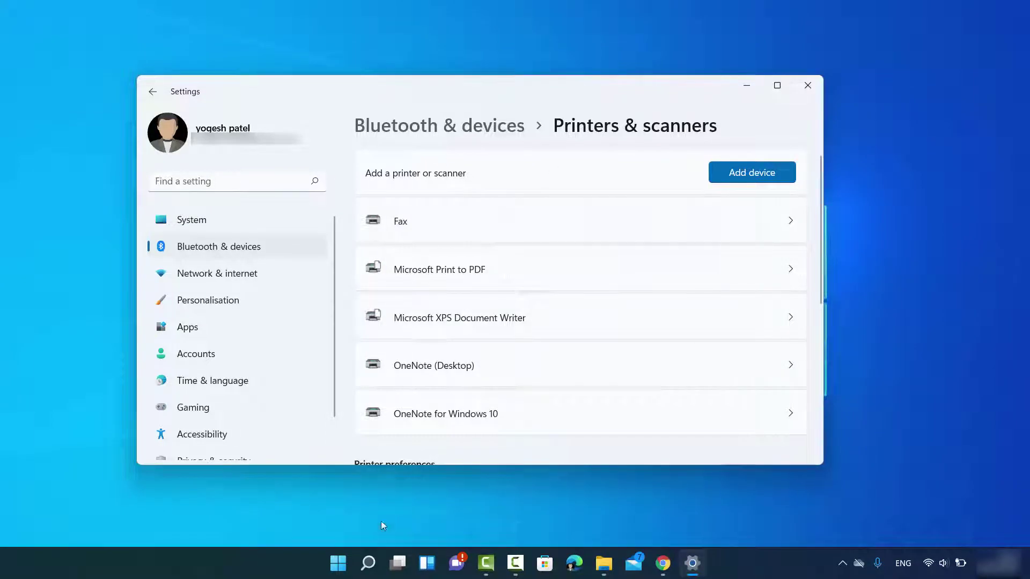
Step: Find the Settings app with a search for "settings" and go to Printers & scanners under Bluetooth & devices
{"action": "left_click", "coordinate": [370, 574]}
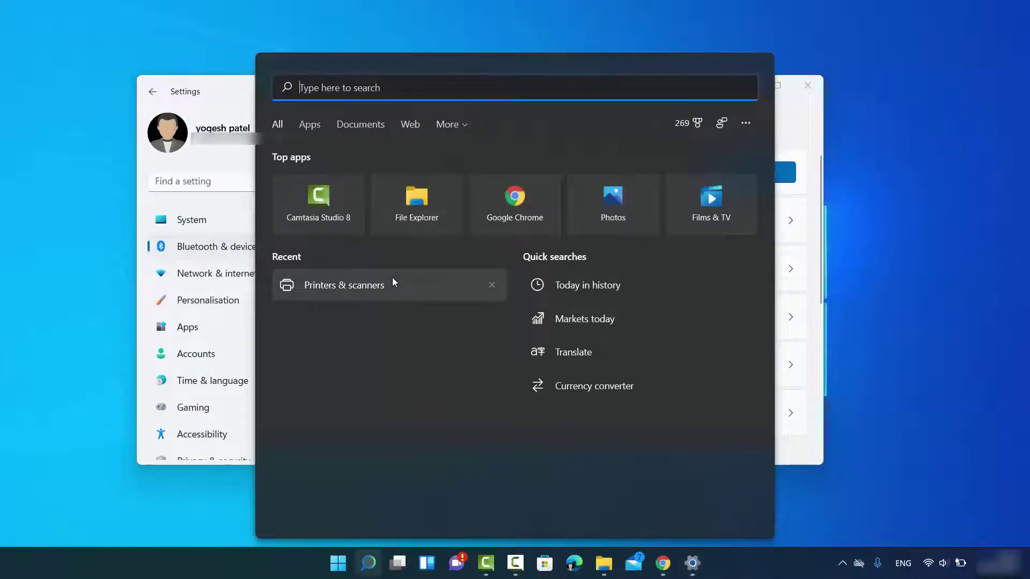
{"action": "type", "text": "se"}
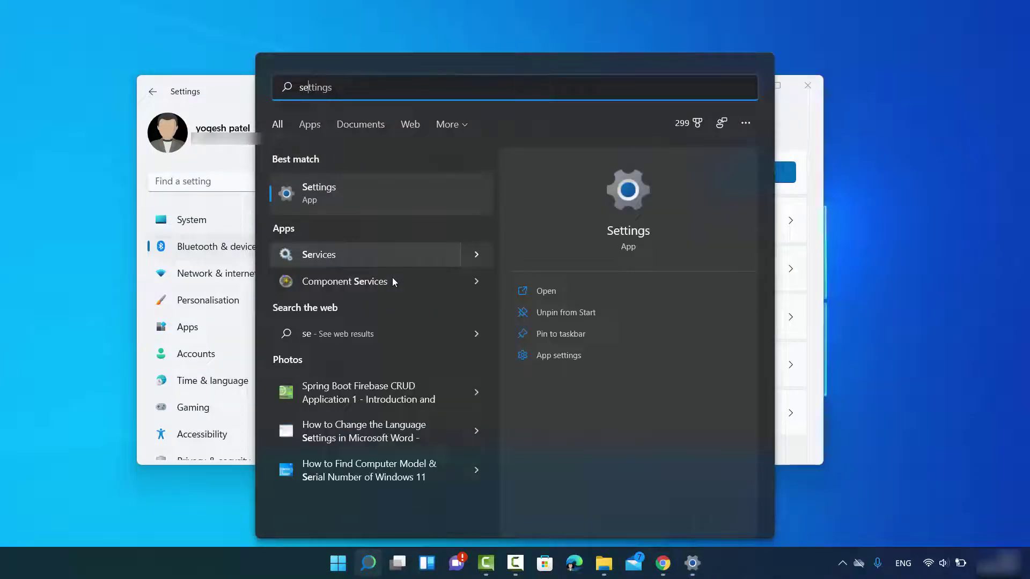
{"action": "type", "text": "ttings"}
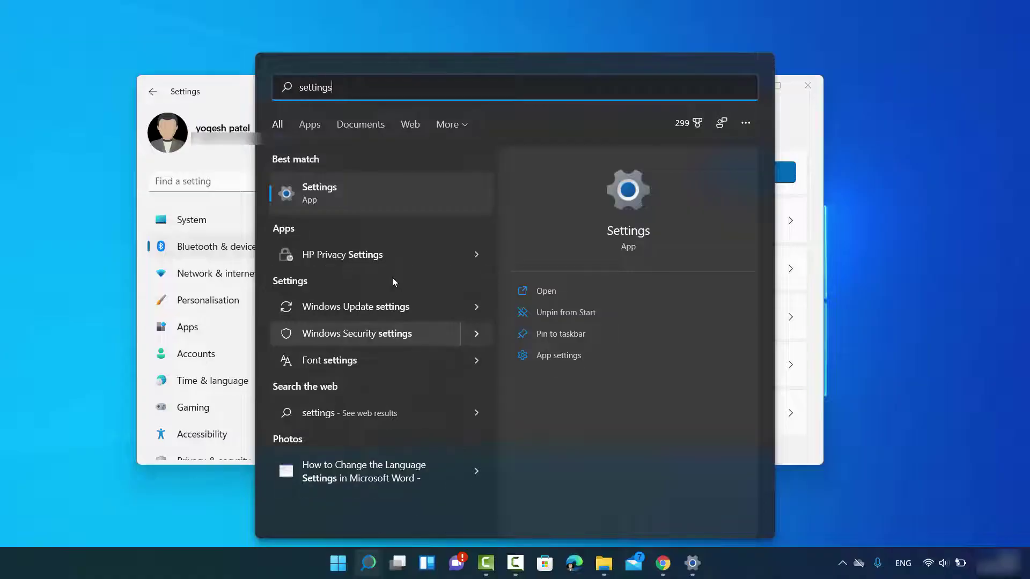
{"action": "left_click", "coordinate": [340, 198]}
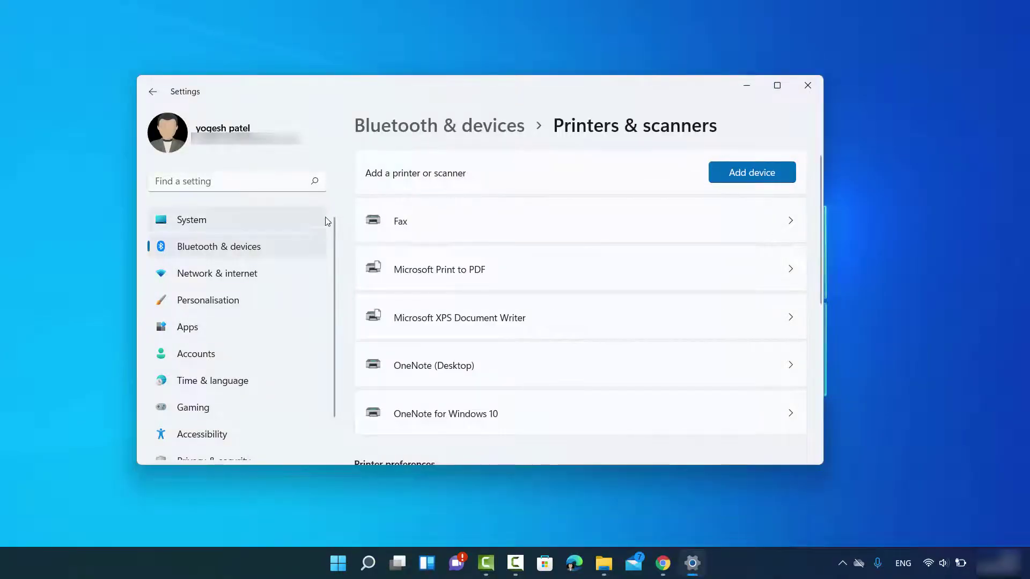
{"action": "left_click", "coordinate": [218, 248]}
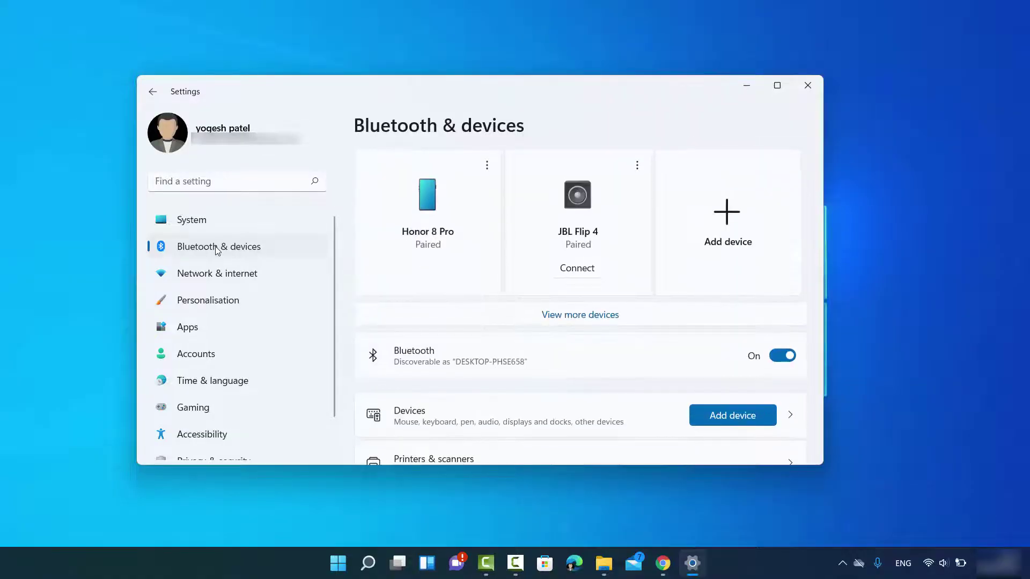
{"action": "scroll", "coordinate": [537, 284], "scroll_direction": "down", "scroll_amount": 3}
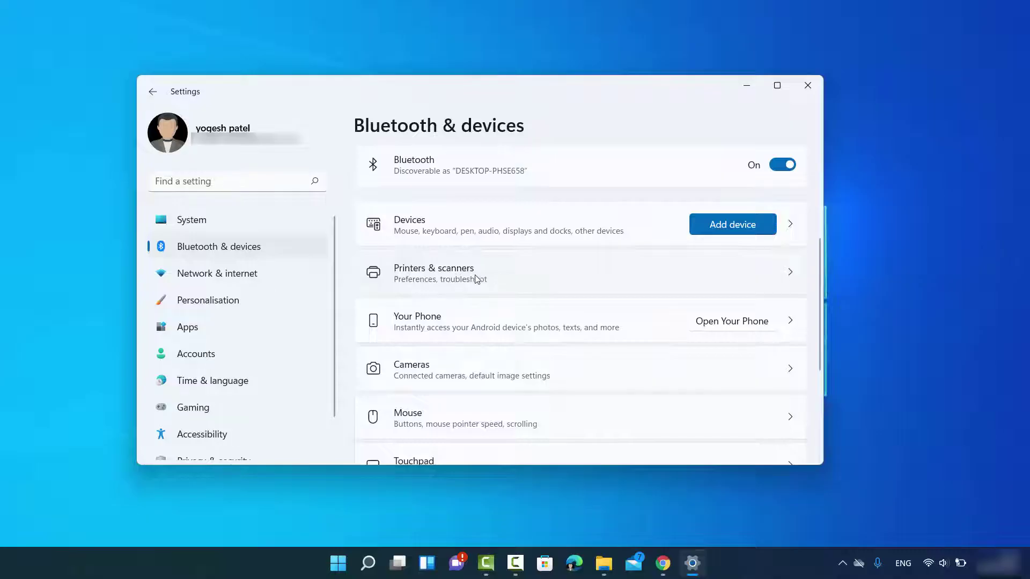
{"action": "left_click", "coordinate": [440, 276]}
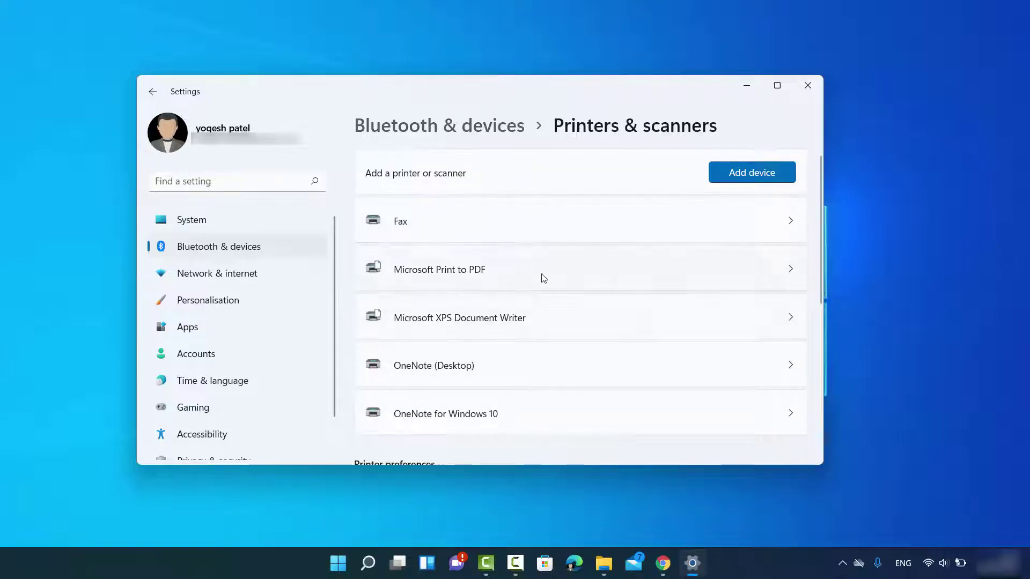
Step: Scan for available printers, including Wi-Fi Direct ones, and add the HP421C05 (HP ENVY 4520 series) printer
{"action": "right_click", "coordinate": [340, 564]}
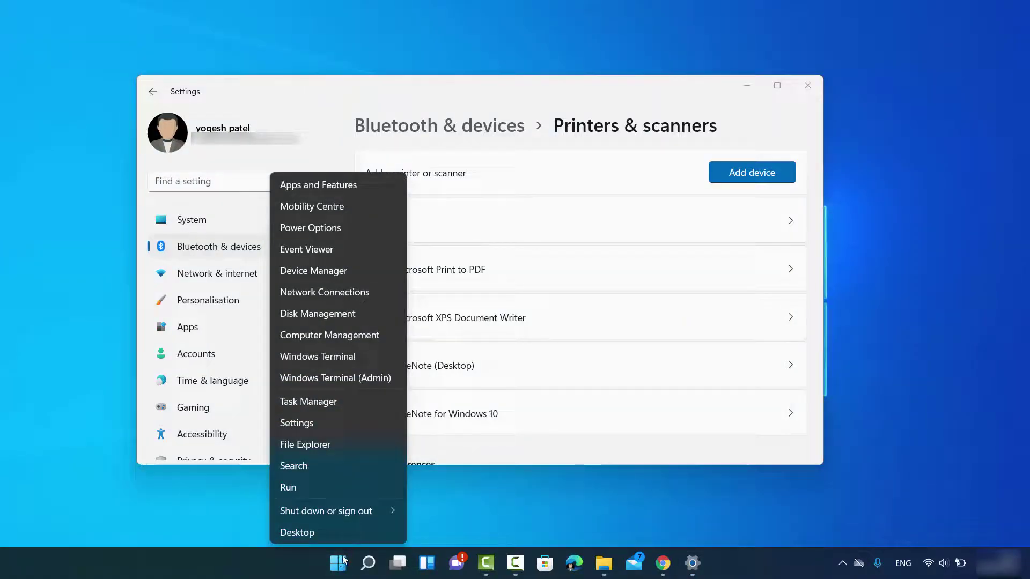
{"action": "left_click", "coordinate": [317, 426]}
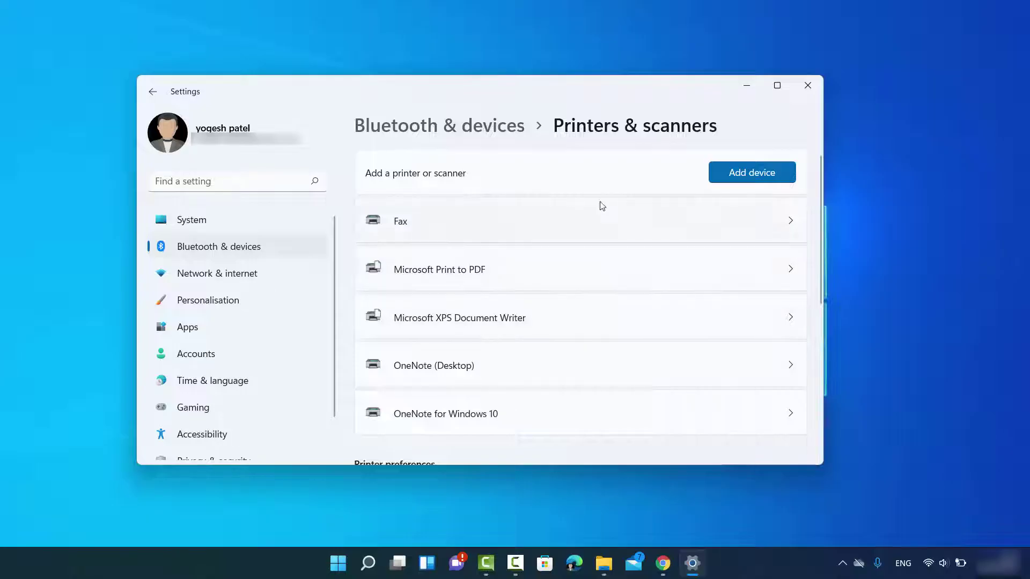
{"action": "left_click", "coordinate": [738, 177]}
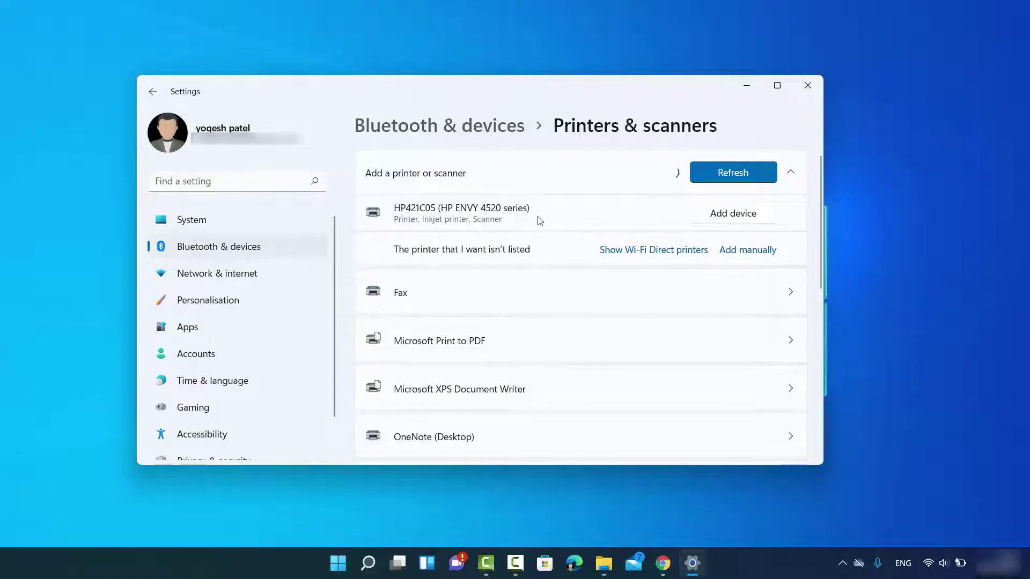
{"action": "left_click", "coordinate": [640, 253]}
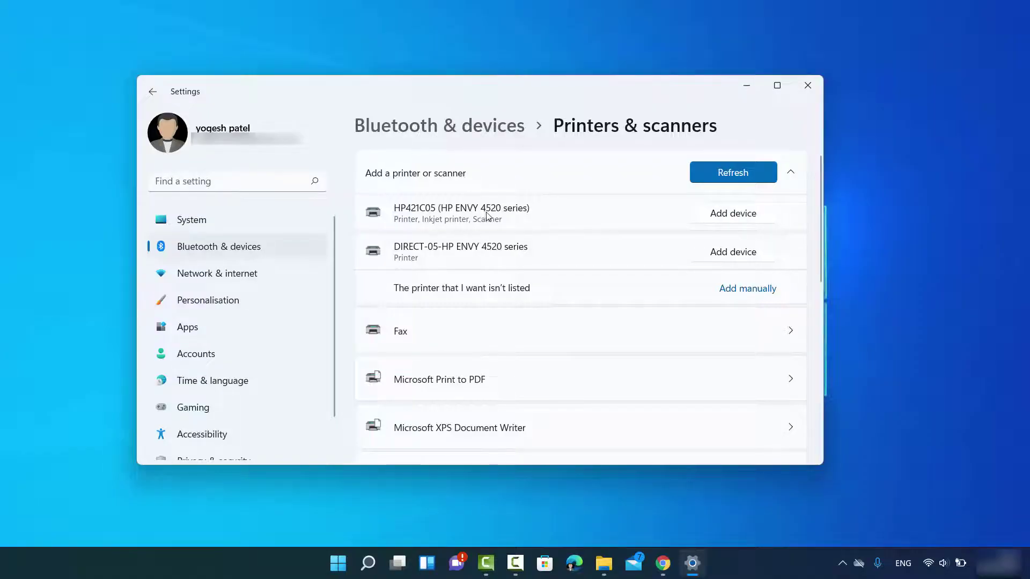
{"action": "left_click", "coordinate": [718, 218]}
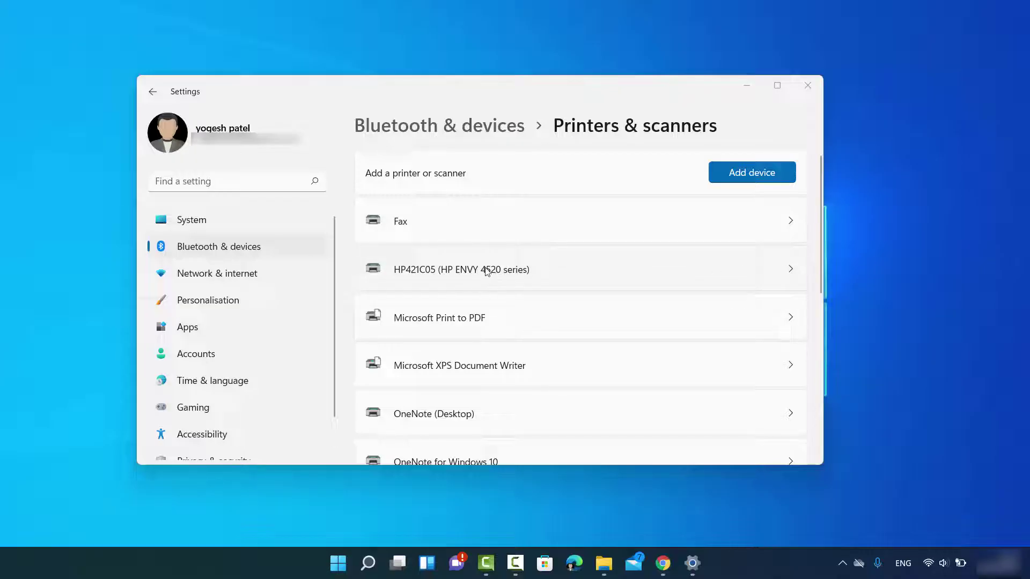
Step: Open the added HP ENVY 4520 printer's page and review its printer settings and scanner settings
{"action": "left_click", "coordinate": [791, 272]}
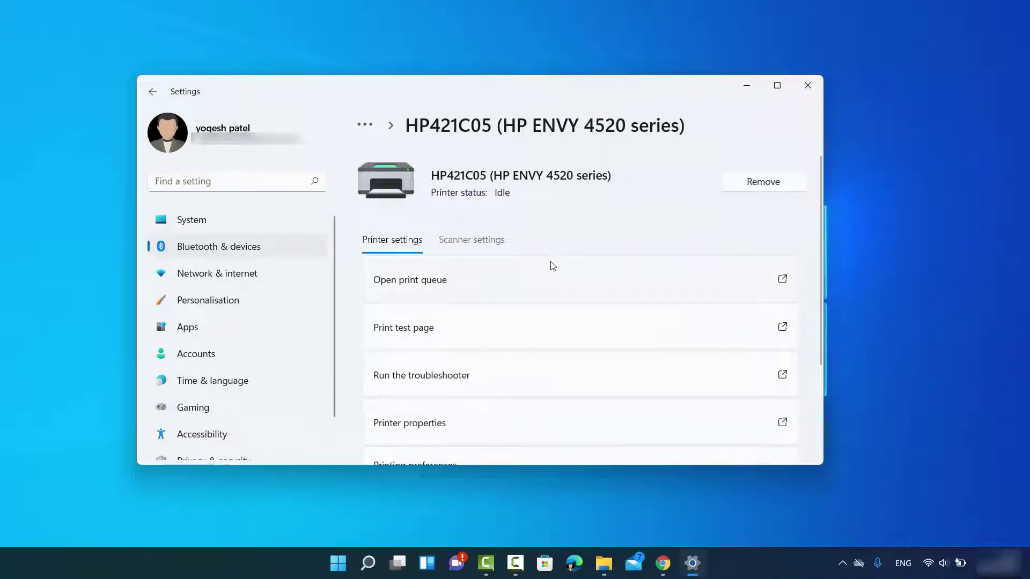
{"action": "scroll", "coordinate": [555, 271], "scroll_direction": "down", "scroll_amount": 2}
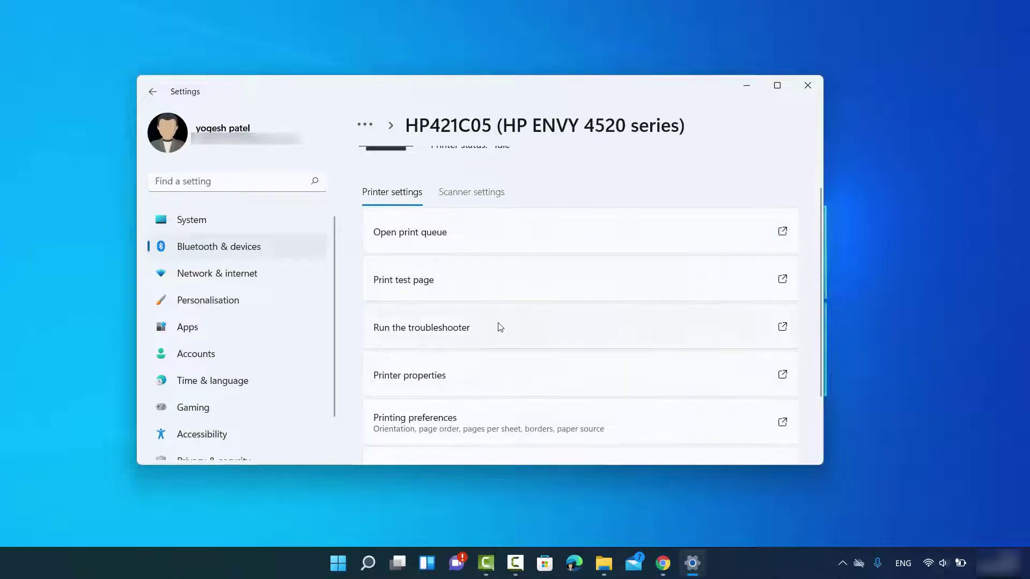
{"action": "scroll", "coordinate": [500, 328], "scroll_direction": "up", "scroll_amount": 2}
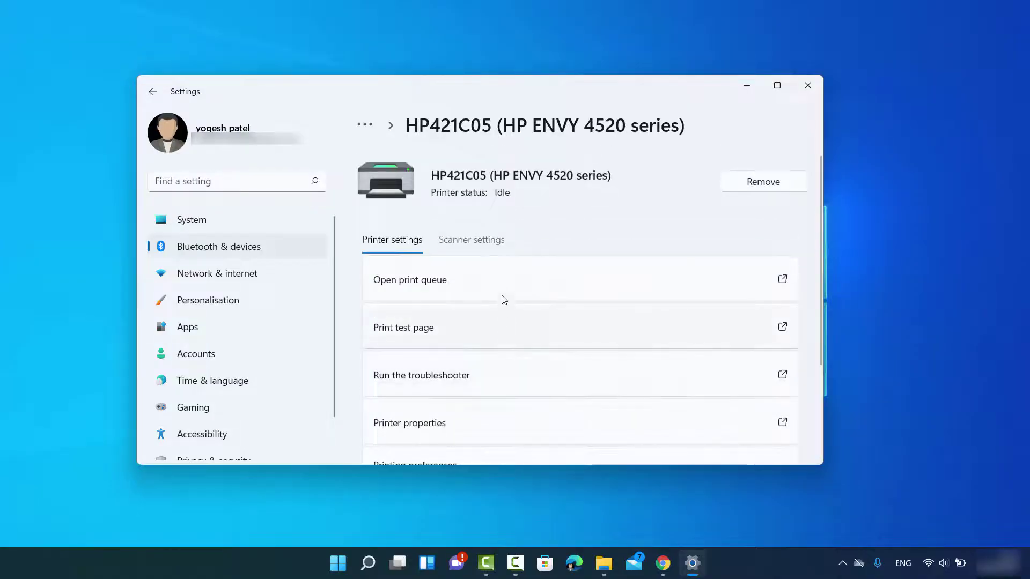
{"action": "left_click", "coordinate": [465, 243]}
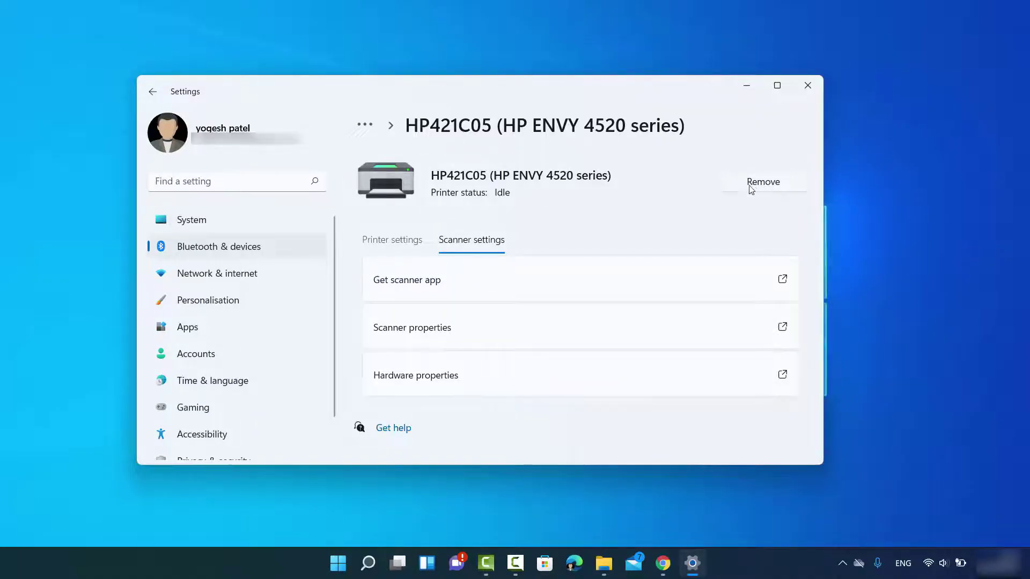
{"action": "left_click", "coordinate": [404, 242]}
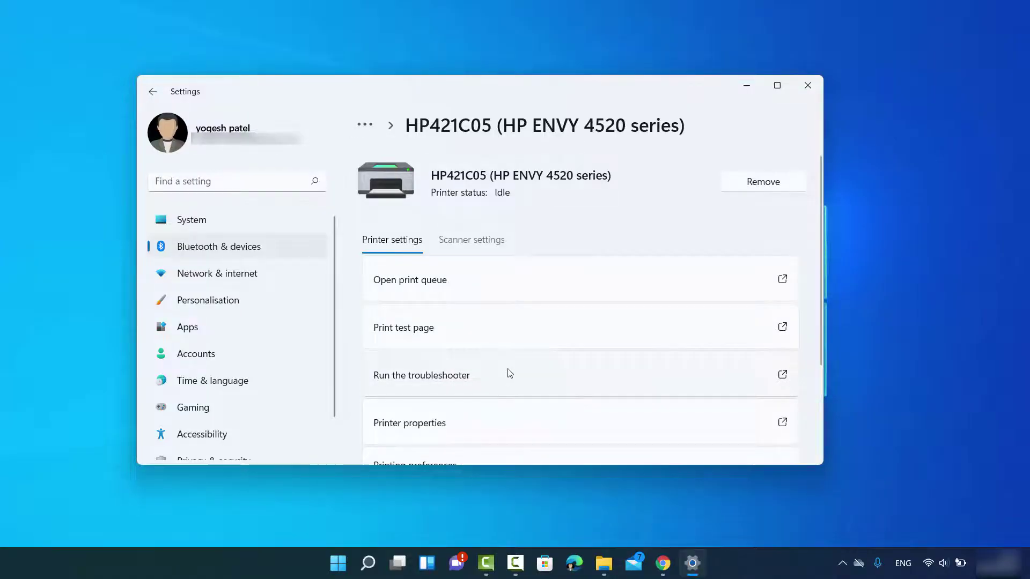
Step: Open the HP ENVY 4520's printer properties and view its port list
{"action": "scroll", "coordinate": [510, 371], "scroll_direction": "down", "scroll_amount": 1}
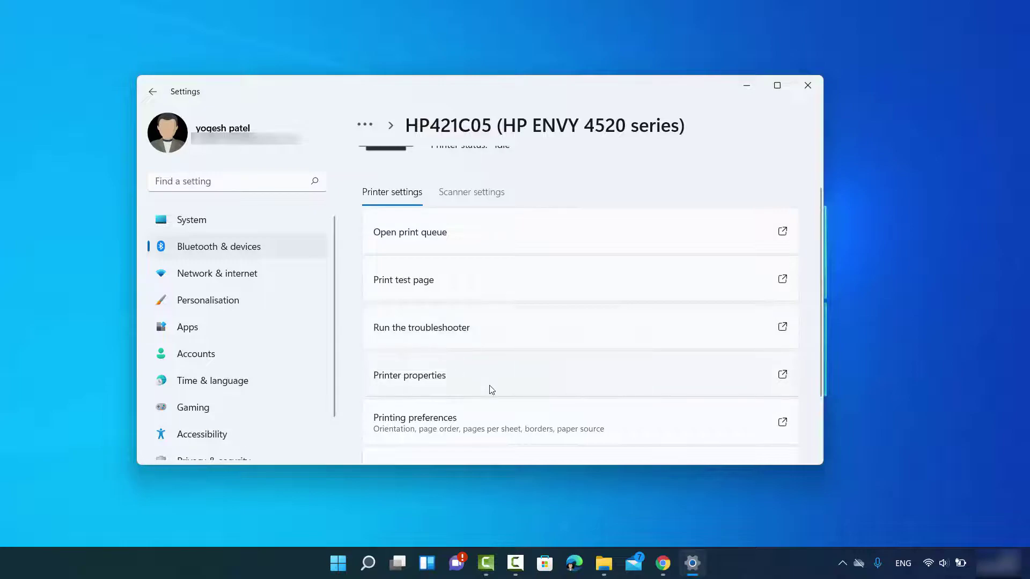
{"action": "left_click", "coordinate": [437, 375]}
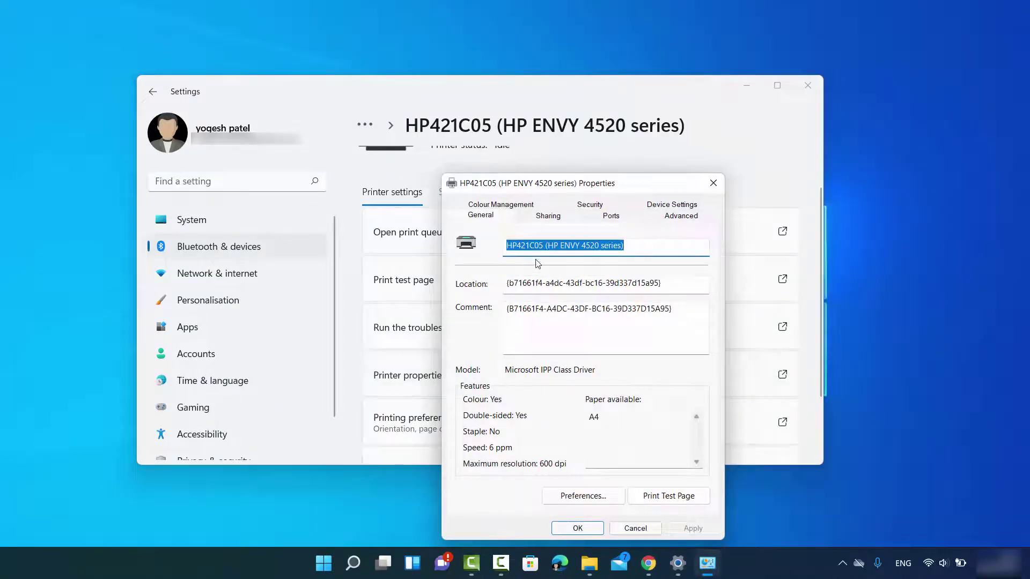
{"action": "left_click", "coordinate": [602, 218]}
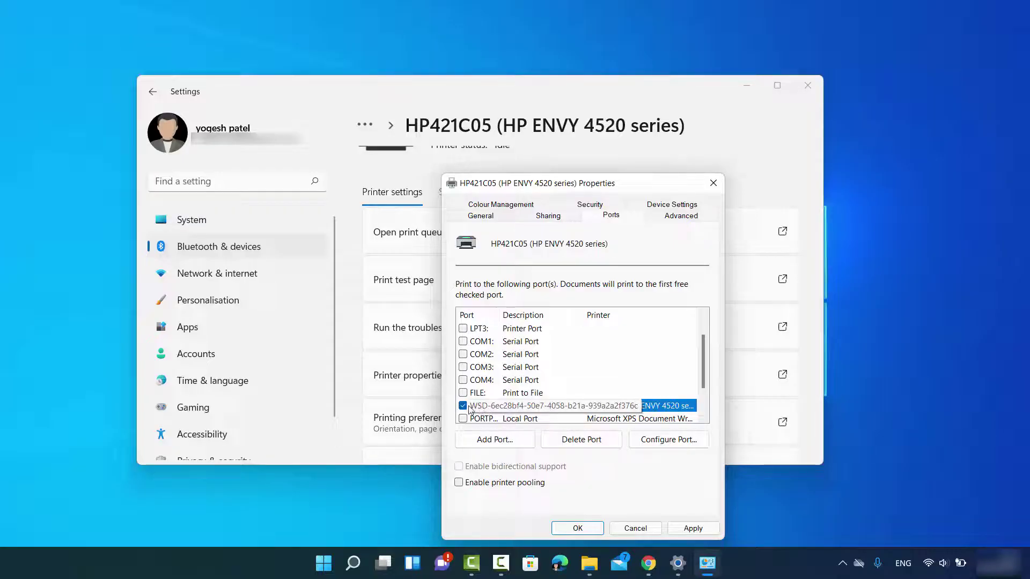
Step: Walk through adding a new Standard TCP/IP port as far as the printer address page, and cancel back to the printer's port list
{"action": "left_click", "coordinate": [491, 440]}
{"action": "left_click", "coordinate": [499, 271]}
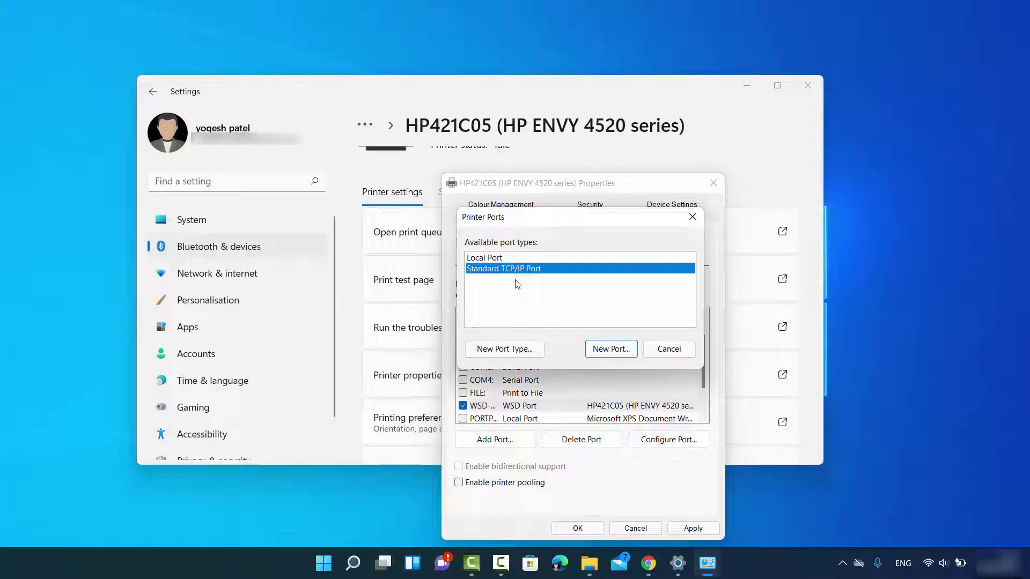
{"action": "left_click", "coordinate": [610, 353]}
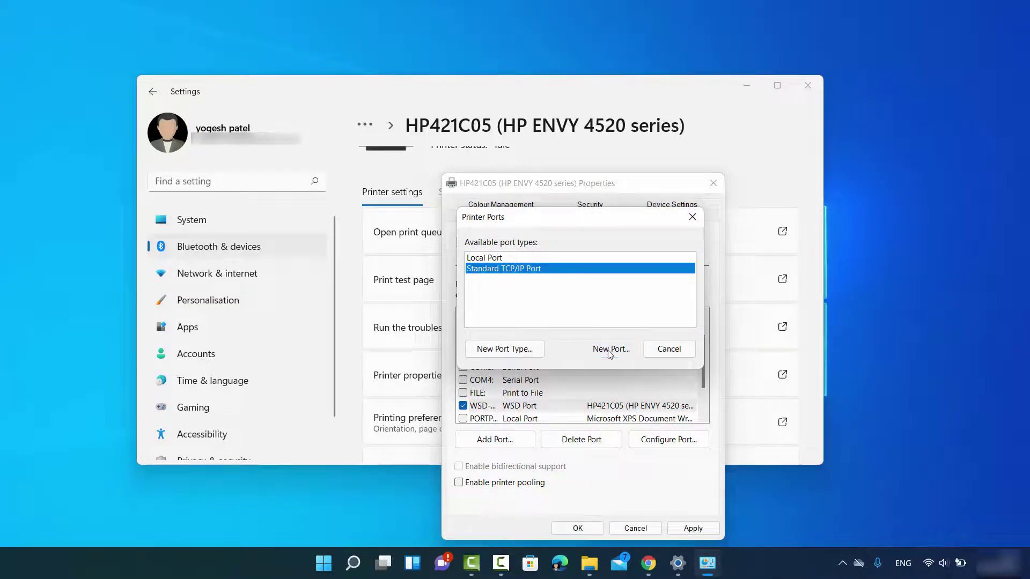
{"action": "left_click", "coordinate": [719, 505]}
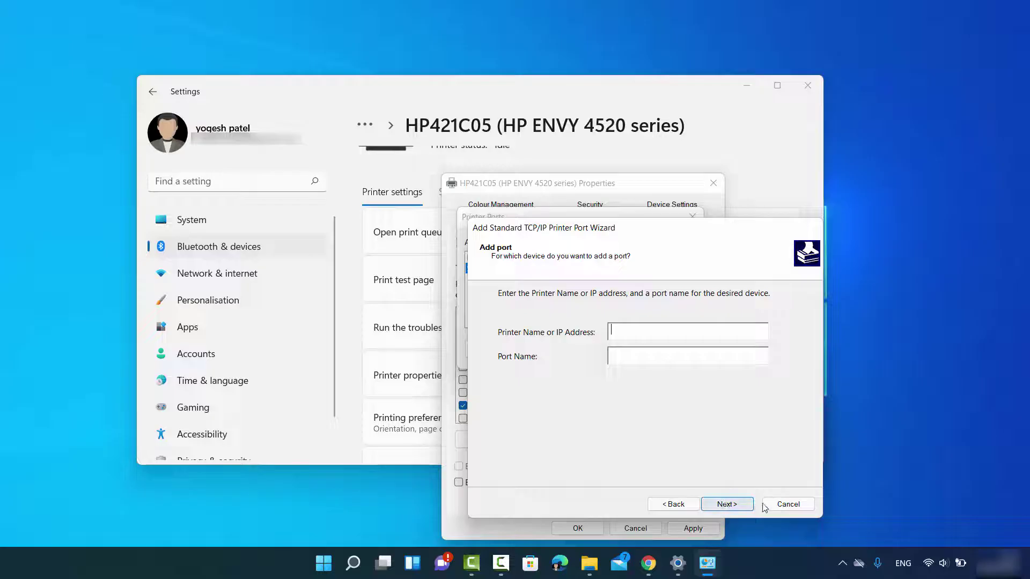
{"action": "left_click", "coordinate": [788, 504]}
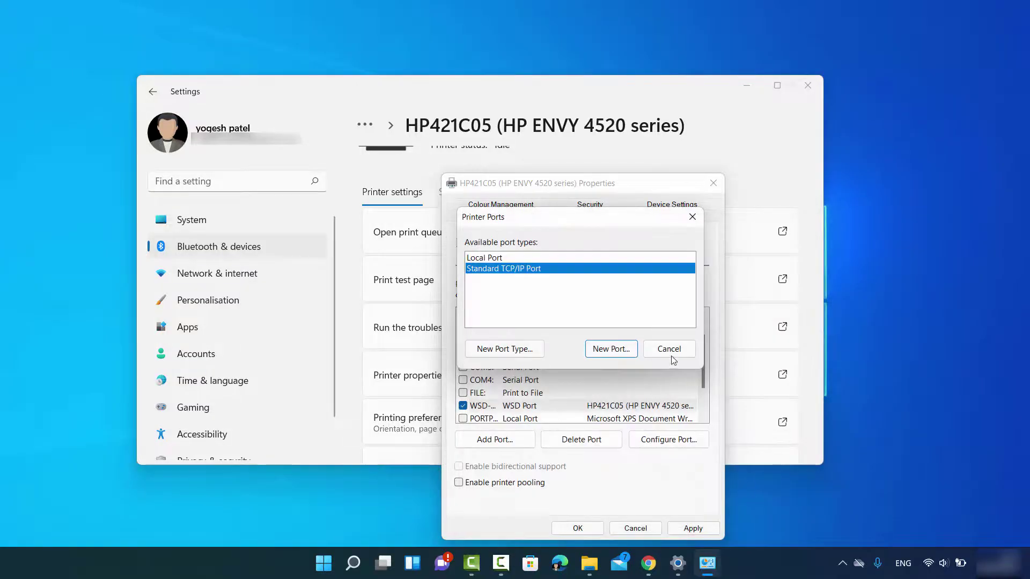
{"action": "left_click", "coordinate": [671, 349]}
{"action": "left_click", "coordinate": [714, 171]}
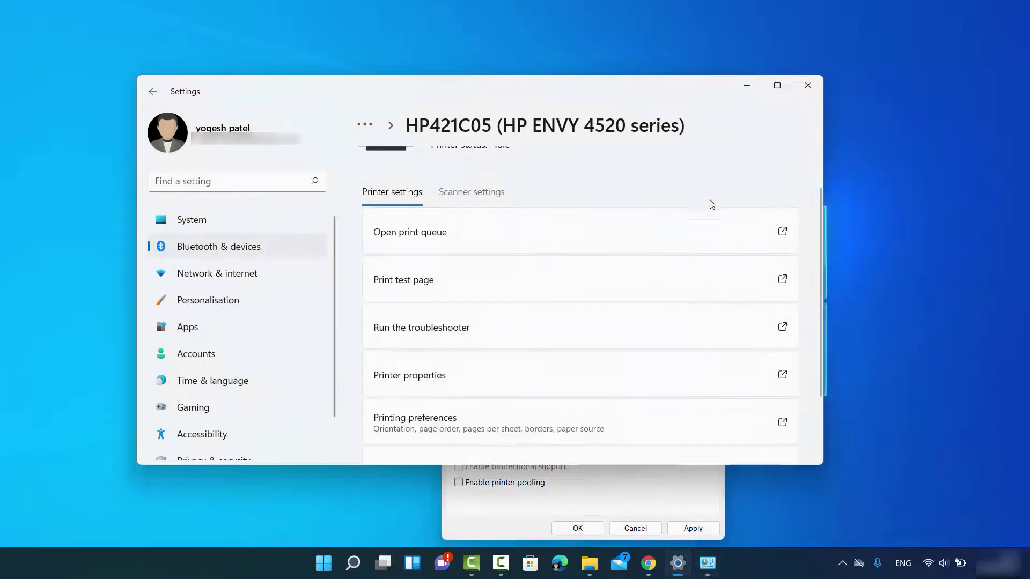
{"action": "left_click", "coordinate": [674, 495]}
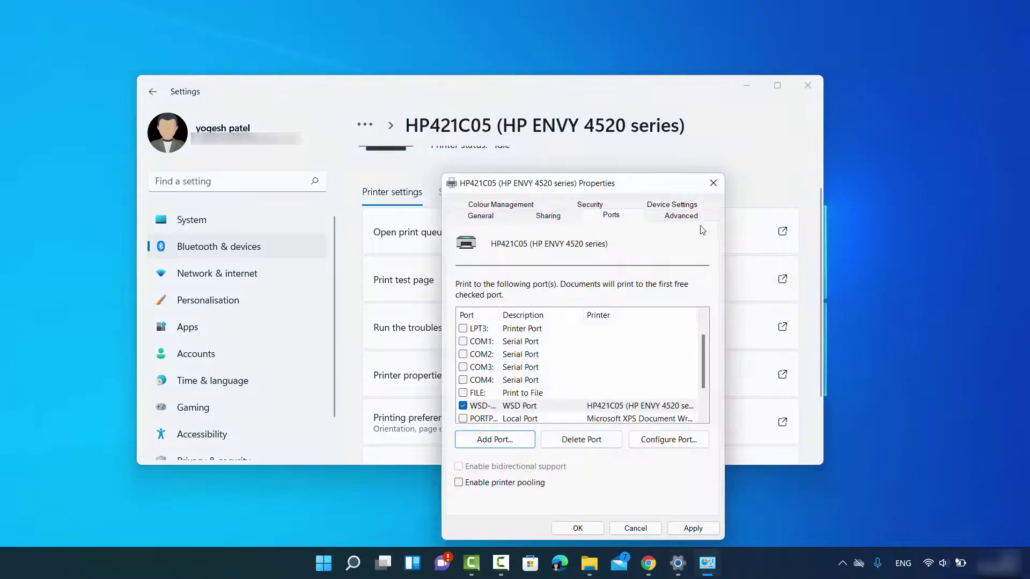
Step: Close the HP ENVY 4520's properties dialog and open Control Panel by searching for "control panel"
{"action": "left_click", "coordinate": [714, 183]}
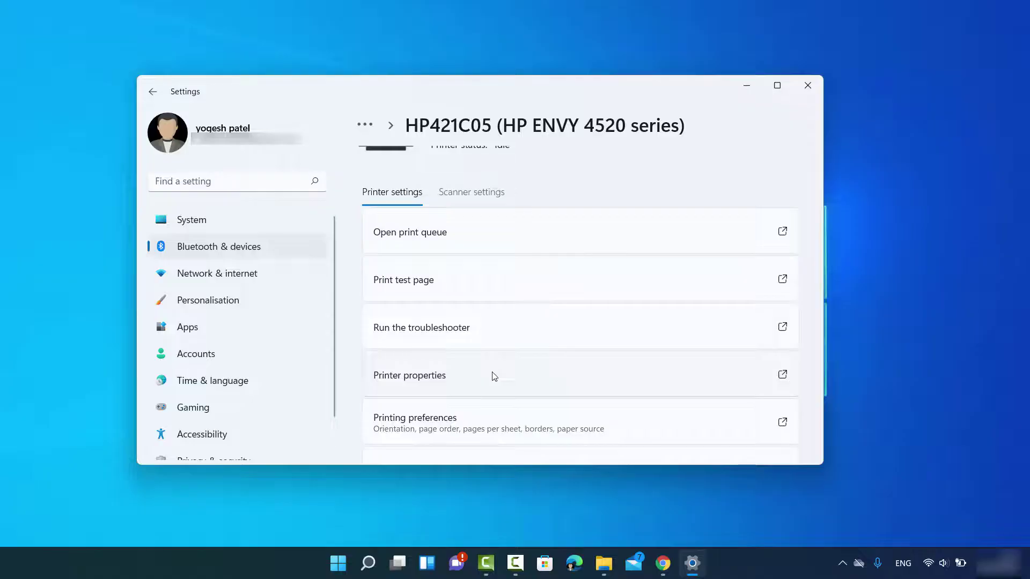
{"action": "left_click", "coordinate": [536, 492]}
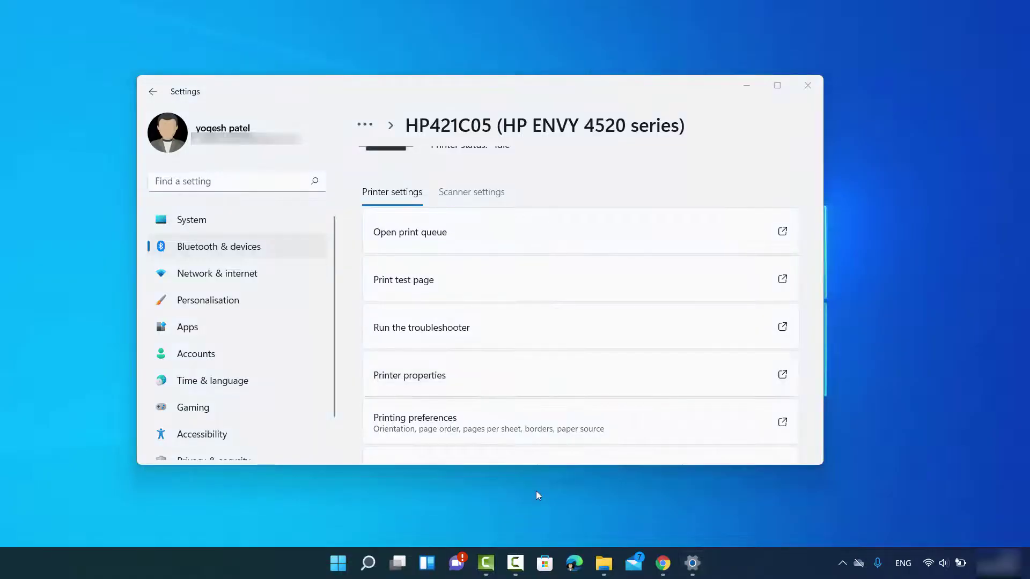
{"action": "left_click", "coordinate": [370, 561]}
{"action": "type", "text": "co"}
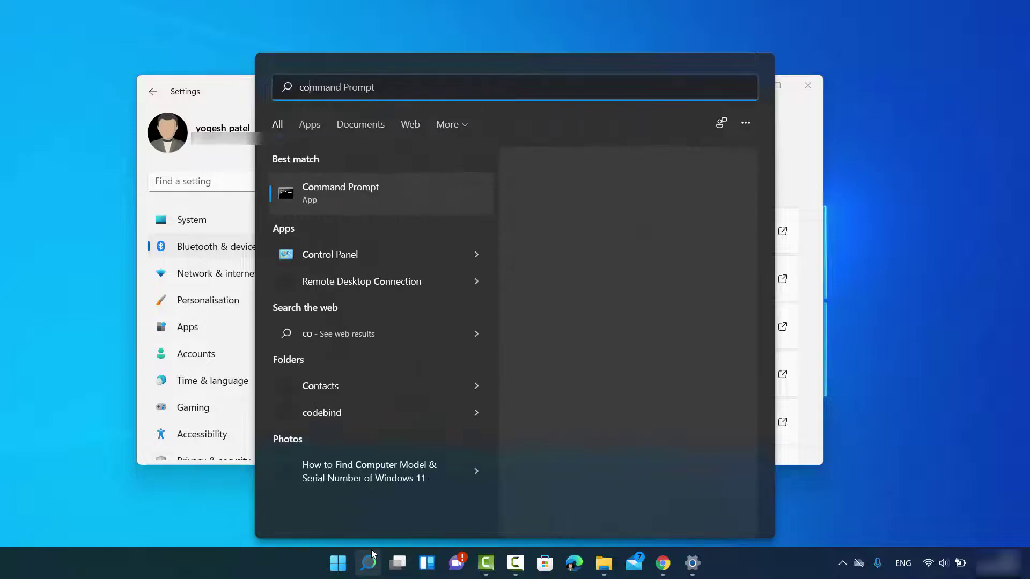
{"action": "type", "text": "n"}
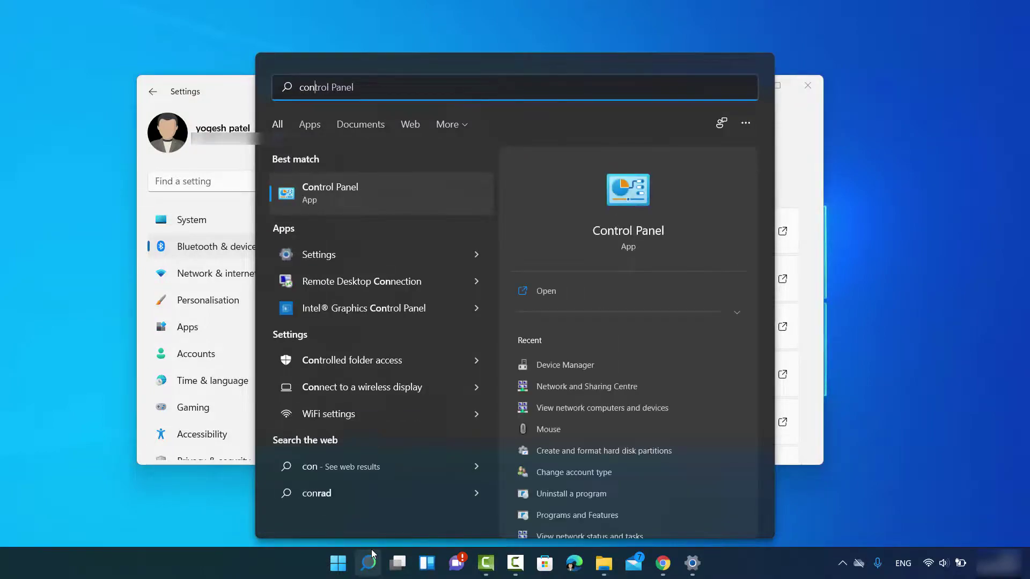
{"action": "type", "text": "trol pa"}
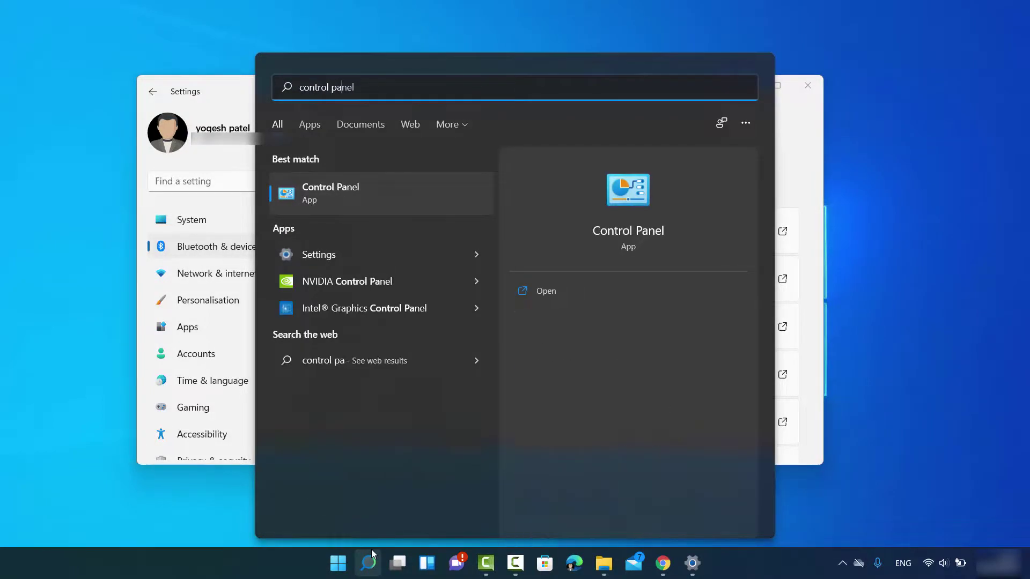
{"action": "left_click", "coordinate": [349, 196]}
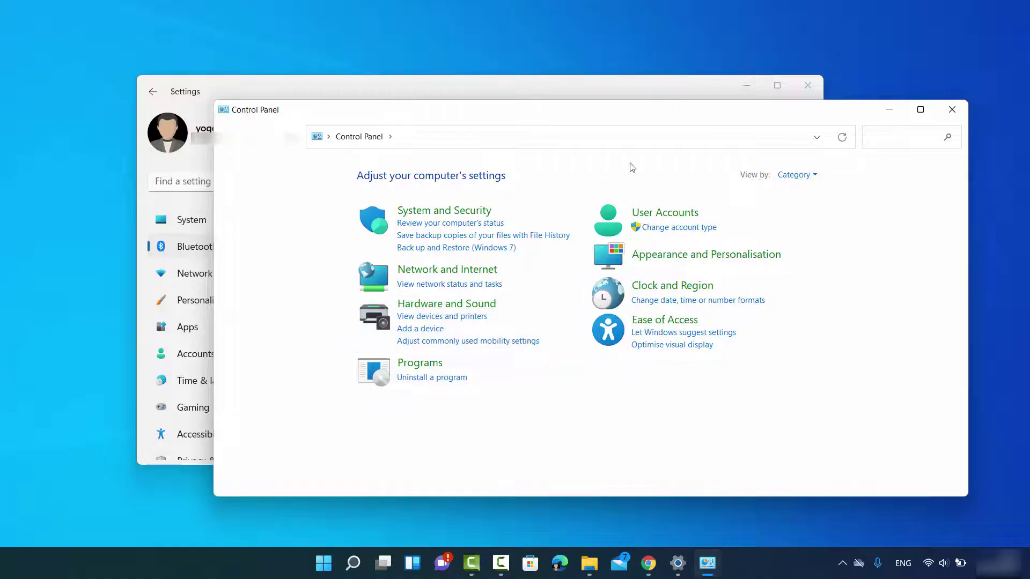
Step: Set Control Panel to view by Category and open the list of devices and printers
{"action": "left_click", "coordinate": [791, 179]}
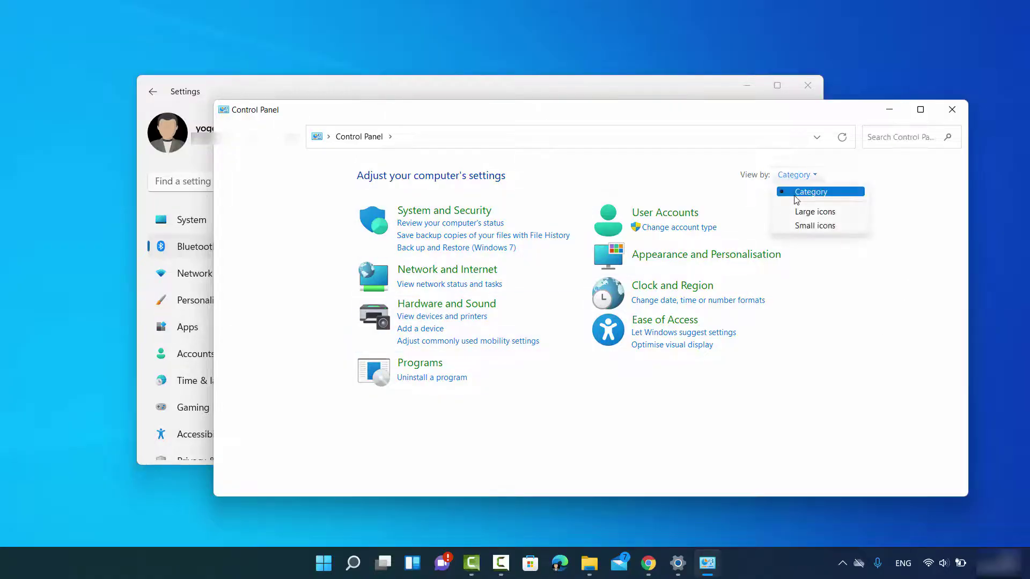
{"action": "left_click", "coordinate": [799, 192]}
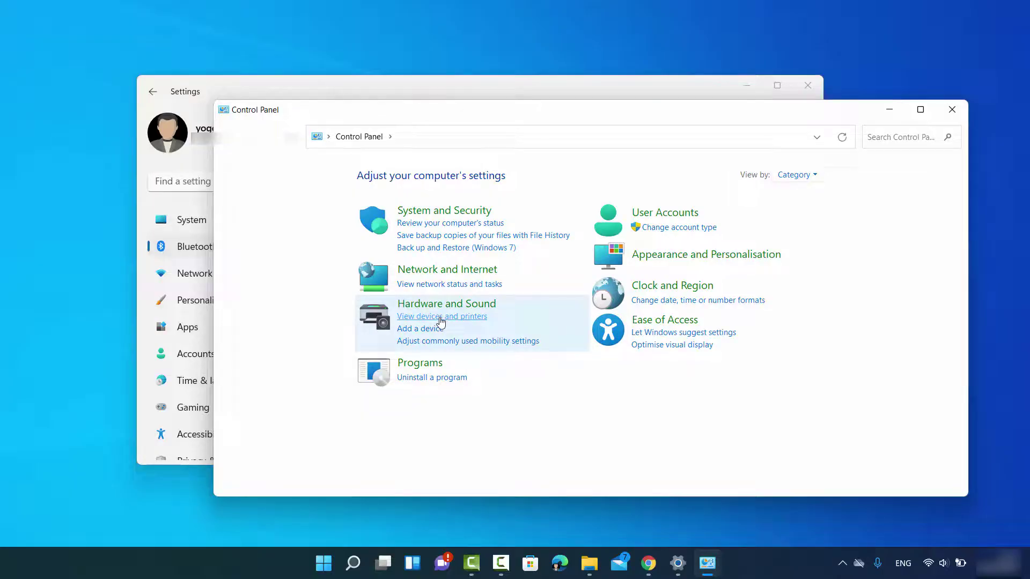
{"action": "left_click", "coordinate": [439, 318]}
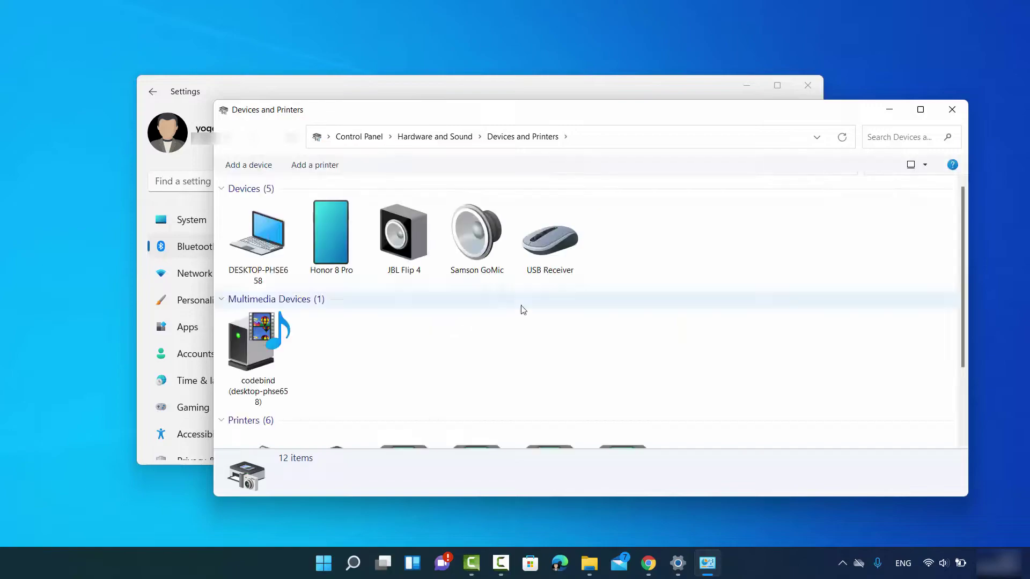
Step: Set the HP421C05 (HP ENVY 4520 series) as the default printer and accept that Windows stops managing the default
{"action": "scroll", "coordinate": [560, 308], "scroll_direction": "down", "scroll_amount": 2}
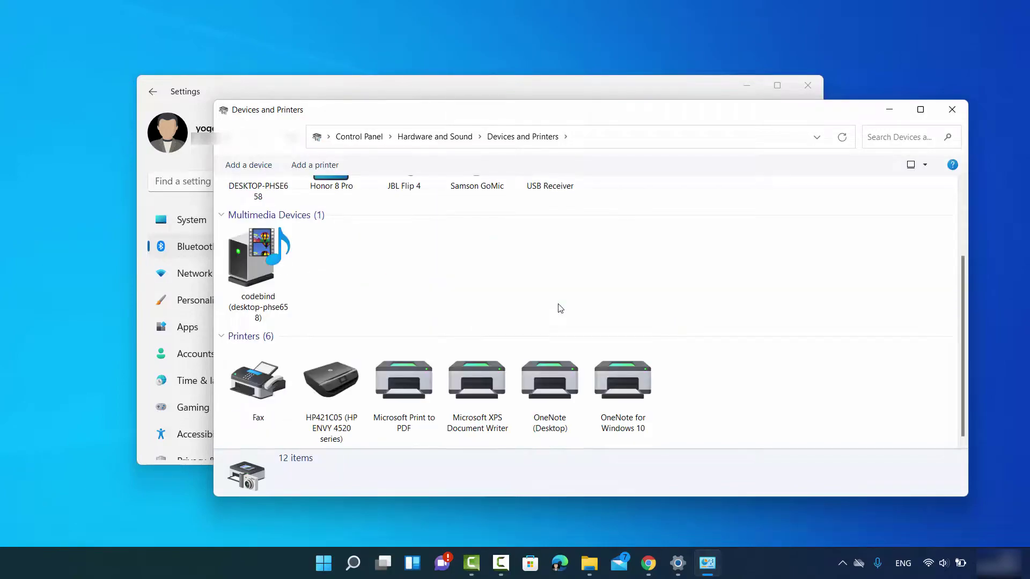
{"action": "right_click", "coordinate": [329, 387]}
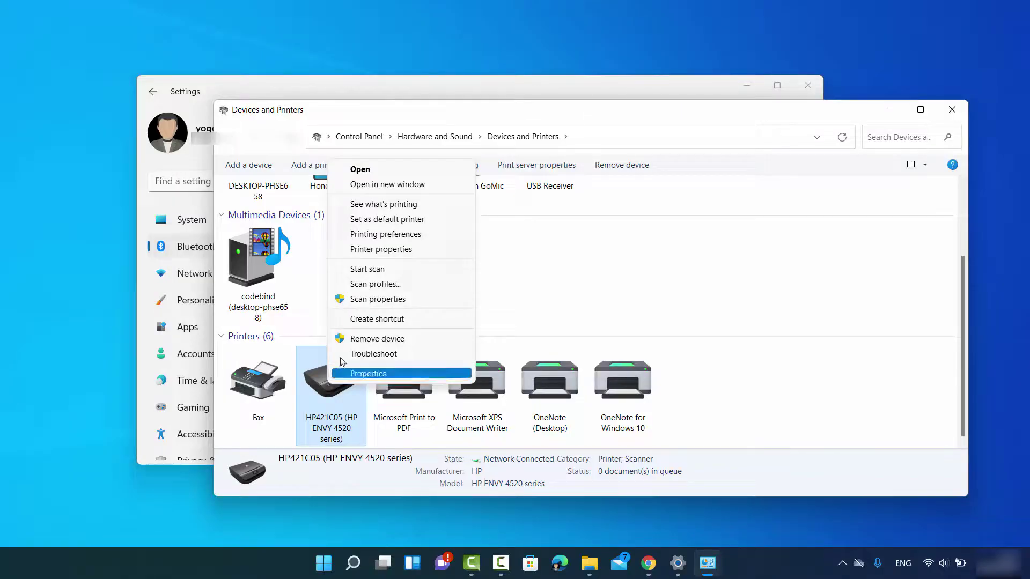
{"action": "left_click", "coordinate": [374, 226]}
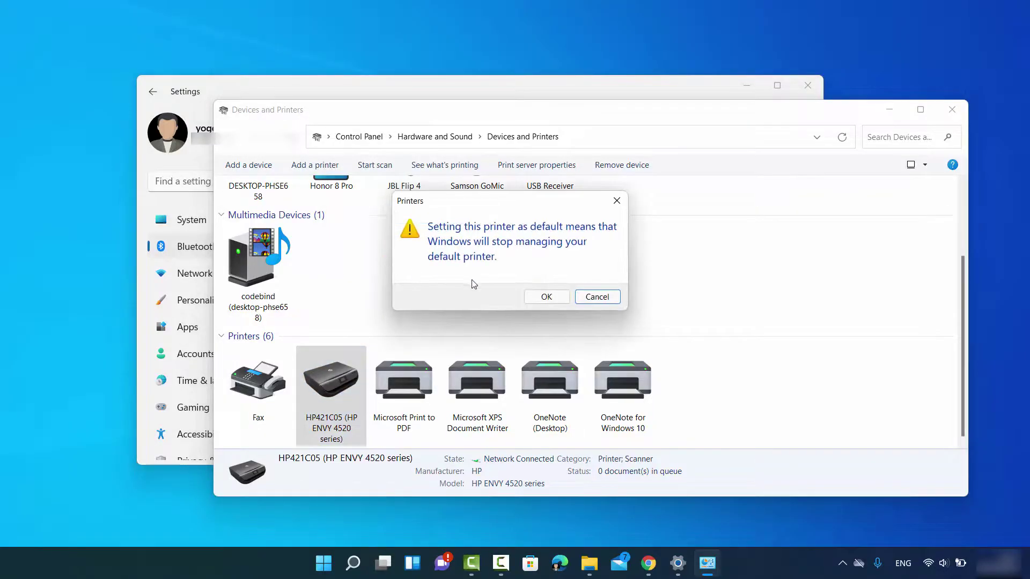
{"action": "left_click", "coordinate": [544, 297]}
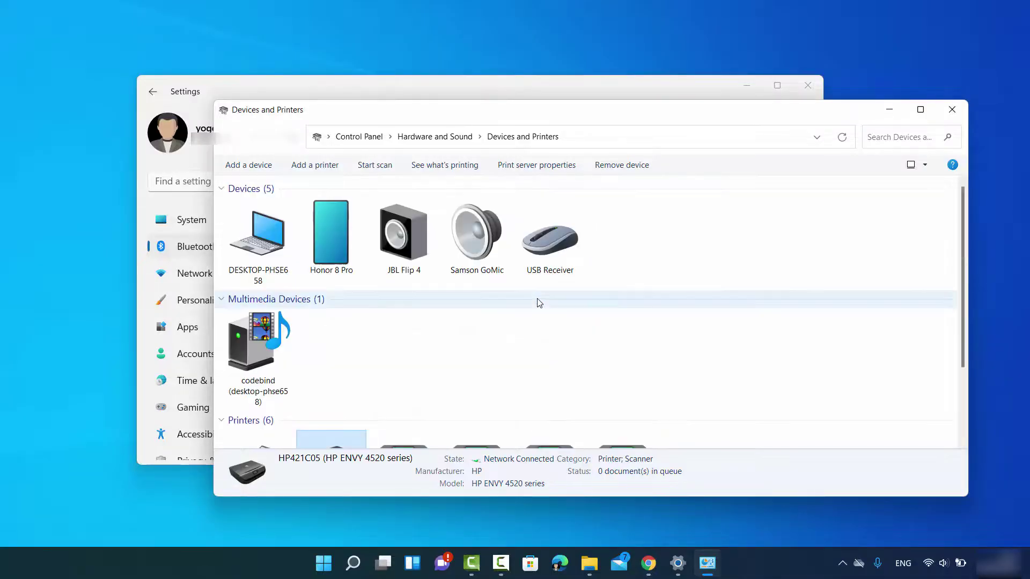
{"action": "scroll", "coordinate": [535, 306], "scroll_direction": "down", "scroll_amount": 3}
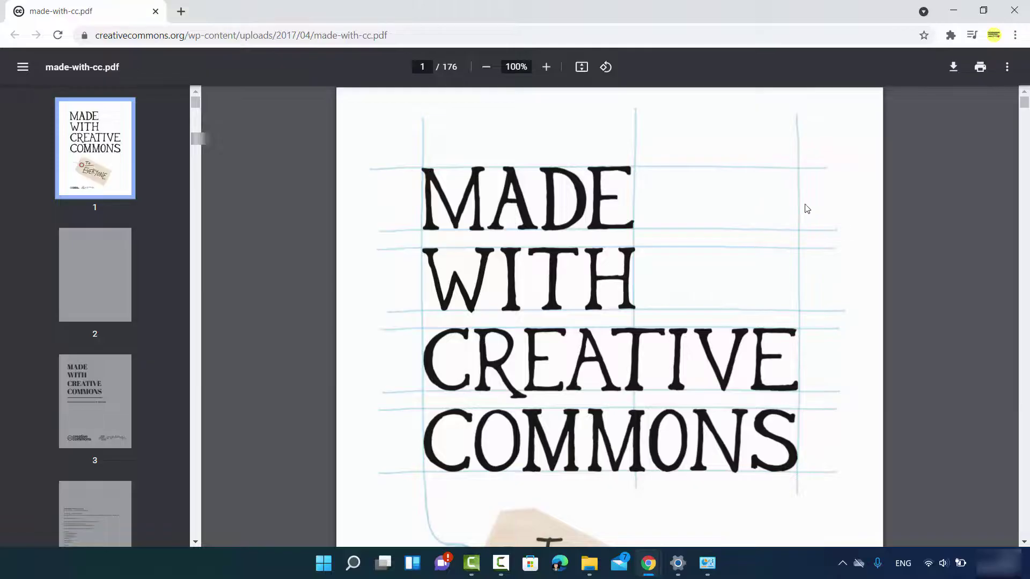
Step: Start printing made-with-cc.pdf from Chrome and look through all print destinations, keeping the HP421C05 (HP ENVY 4520 series)
{"action": "left_click", "coordinate": [981, 68]}
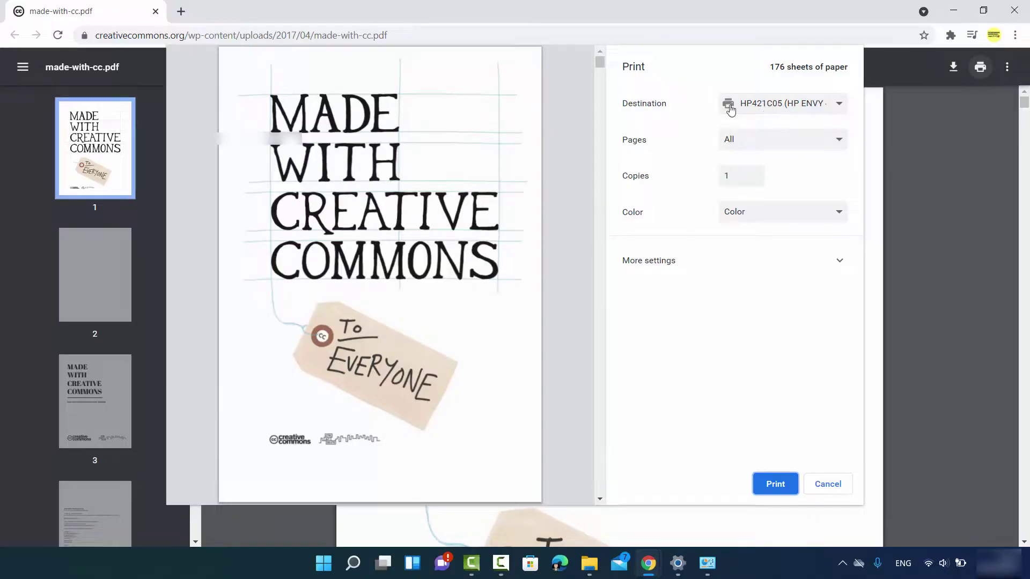
{"action": "left_click", "coordinate": [772, 109]}
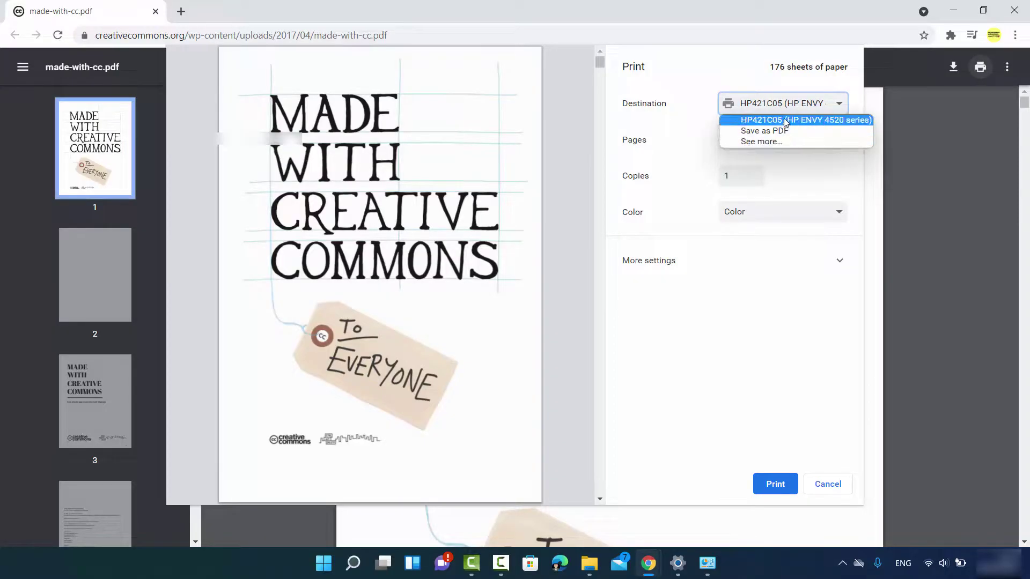
{"action": "left_click", "coordinate": [764, 142]}
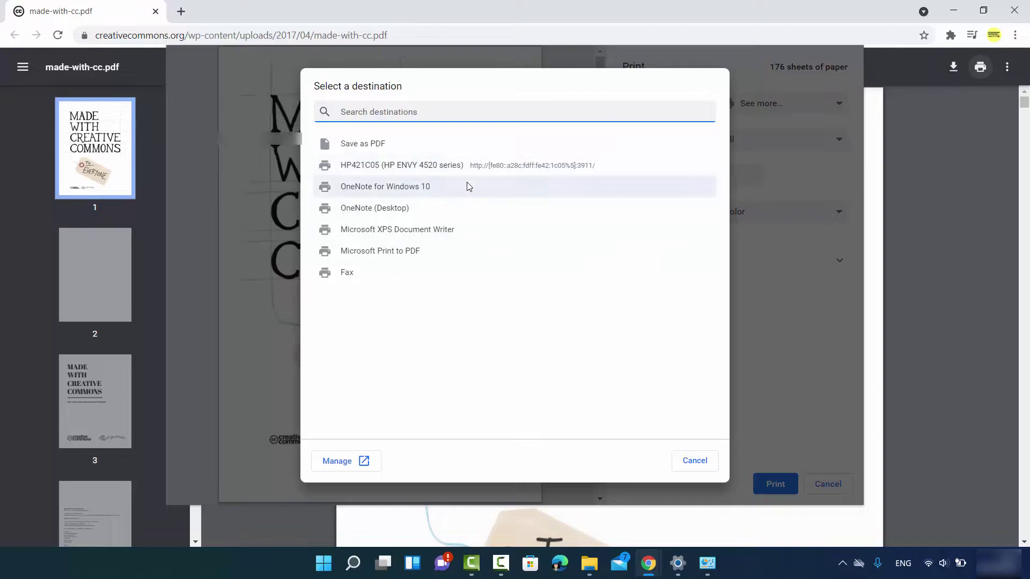
{"action": "left_click", "coordinate": [706, 464]}
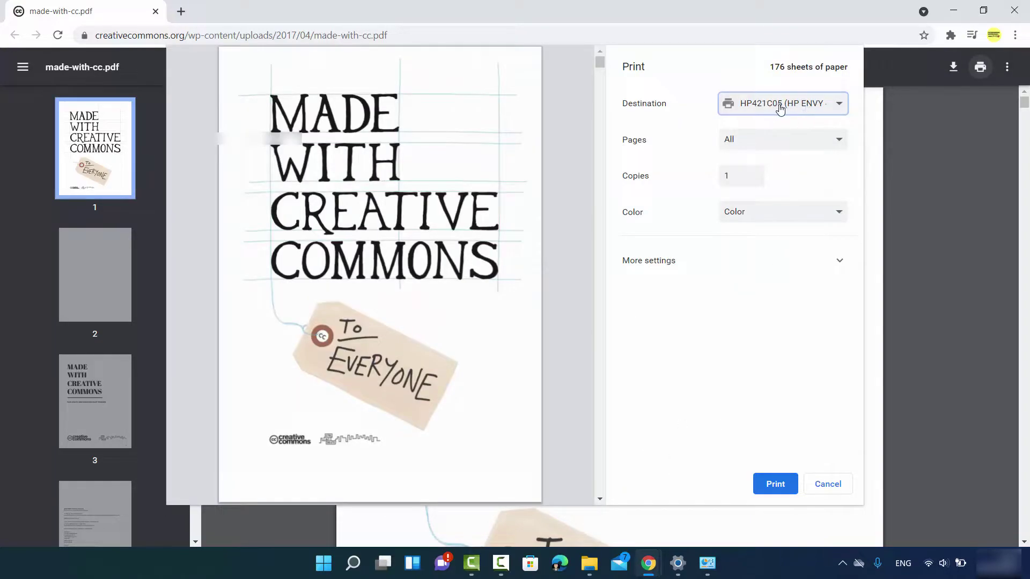
Step: Limit the print job to the custom page range 1-1
{"action": "left_click", "coordinate": [742, 143]}
{"action": "left_click", "coordinate": [740, 188]}
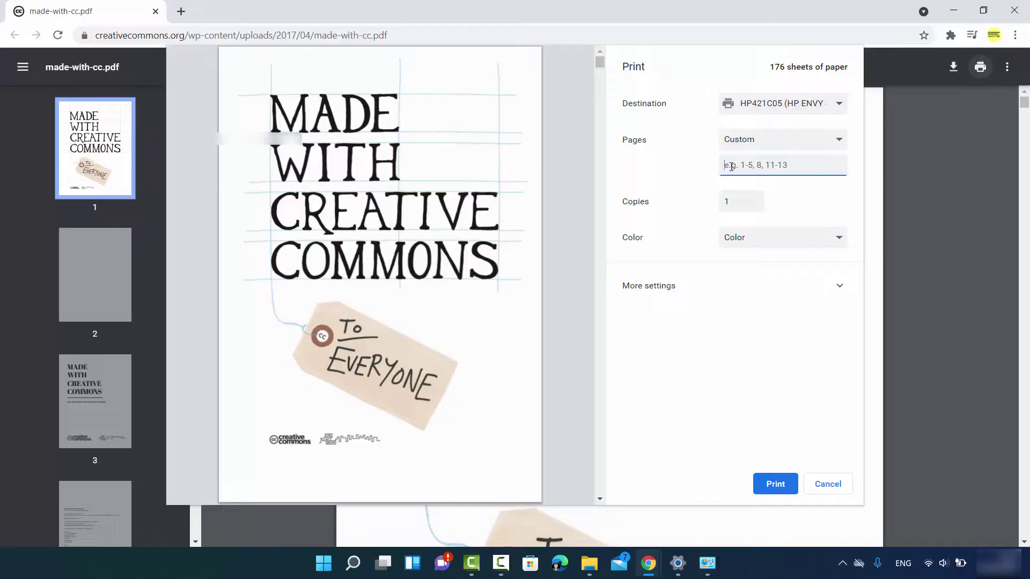
{"action": "type", "text": "1-1"}
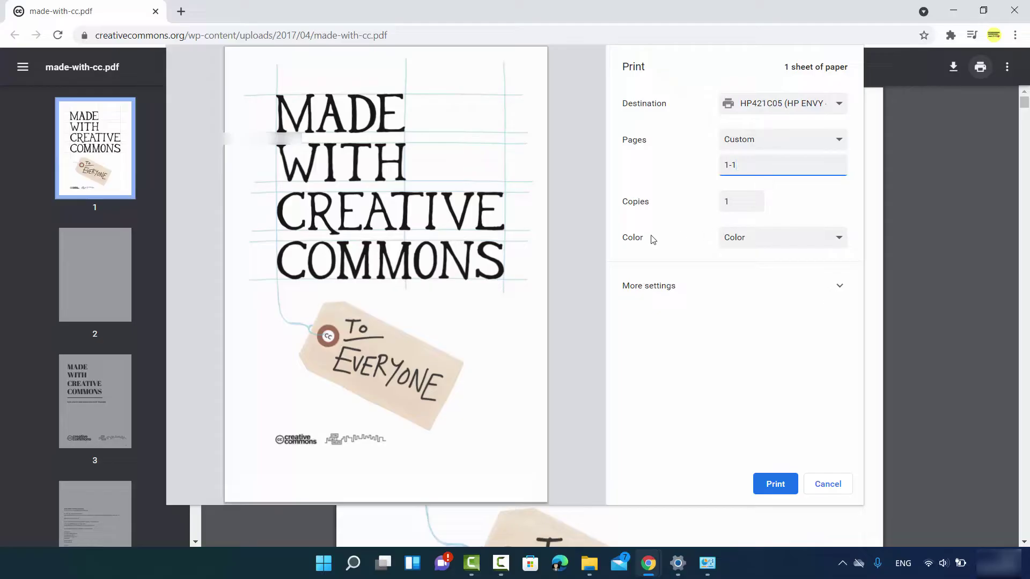
Step: Try the Black and white option for the print job and switch it back to Color
{"action": "left_click", "coordinate": [740, 242]}
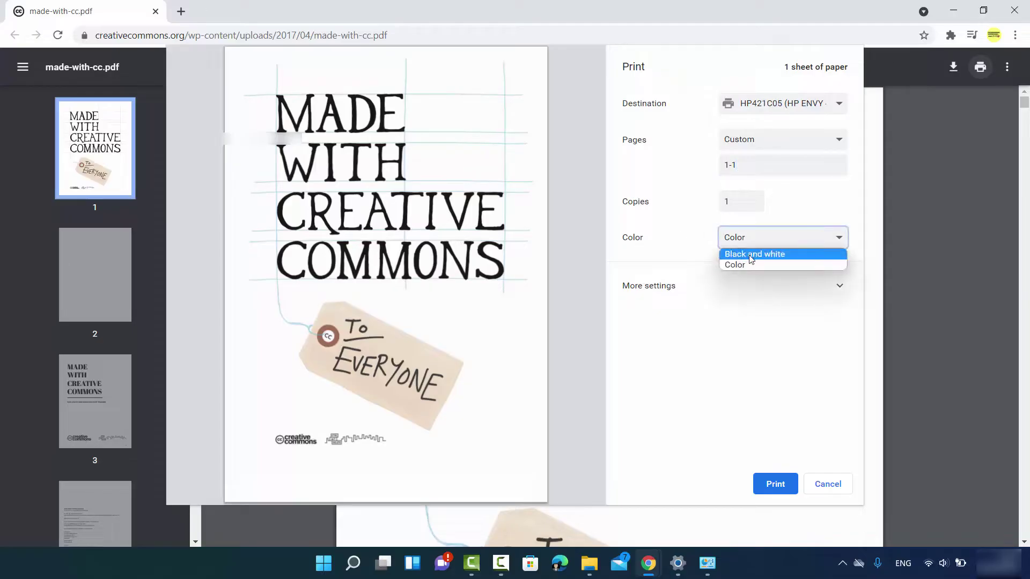
{"action": "left_click", "coordinate": [750, 256]}
{"action": "left_click", "coordinate": [753, 237]}
{"action": "left_click", "coordinate": [744, 264]}
{"action": "left_click", "coordinate": [749, 237]}
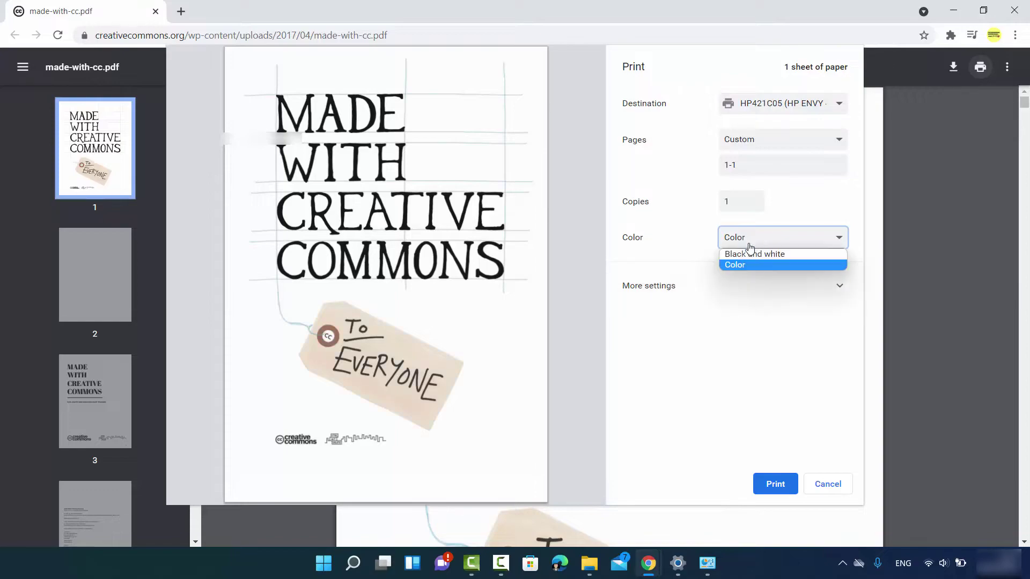
{"action": "left_click", "coordinate": [722, 372]}
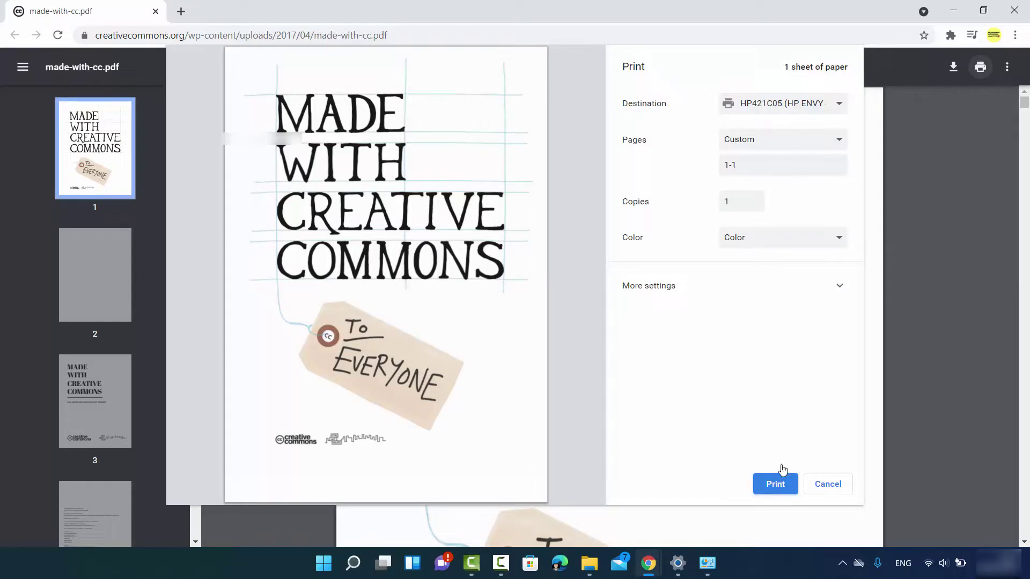
Step: Expand the print job's additional settings, such as paper size, pages per sheet, quality and scale
{"action": "left_click", "coordinate": [732, 290]}
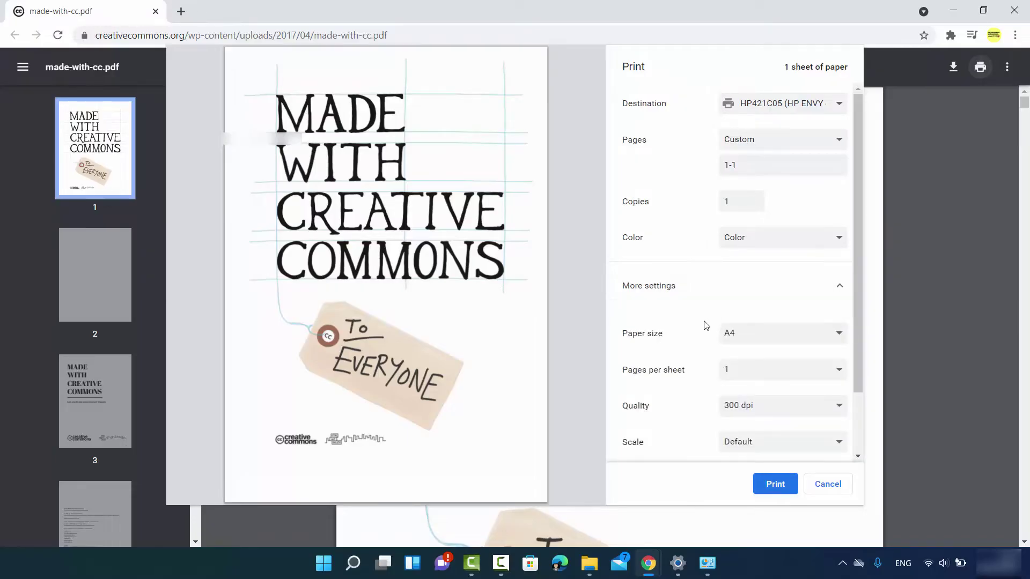